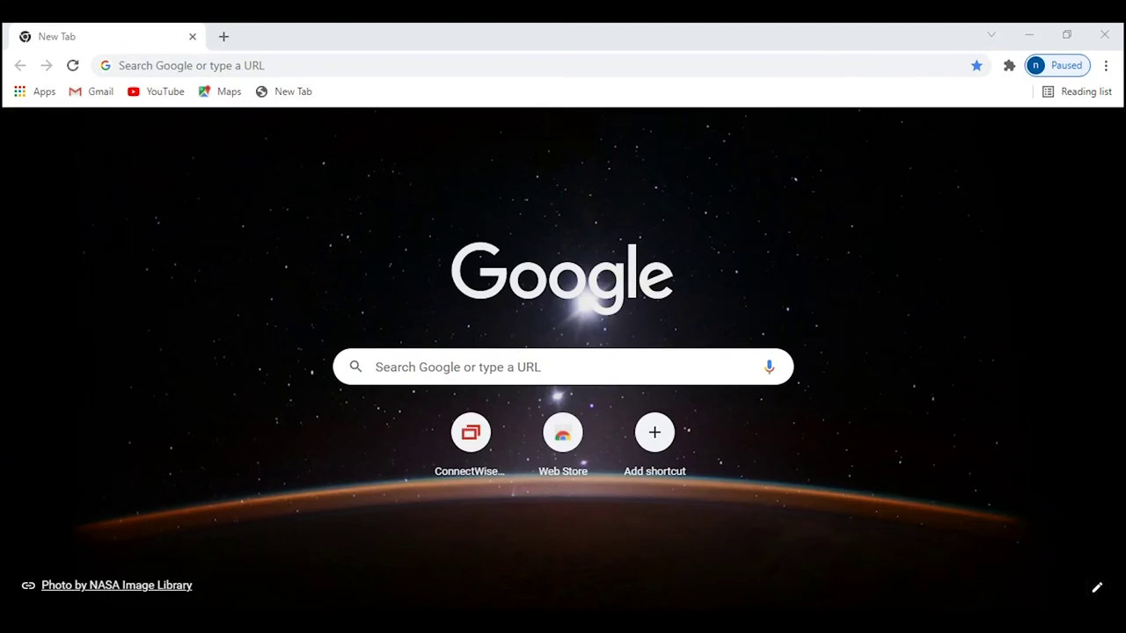
# In the ipconfig output, select the IPv4 address, then the default gateway 172.16.16.16.
pyautogui.click(644, 553)
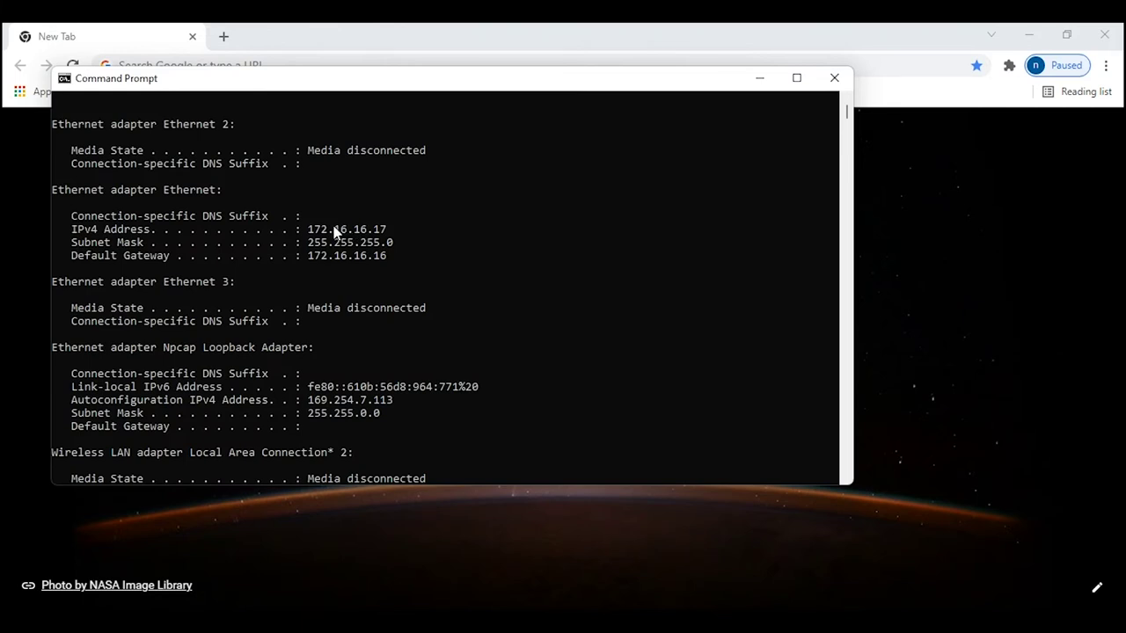
pyautogui.moveTo(307, 229); pyautogui.dragTo(383, 231)
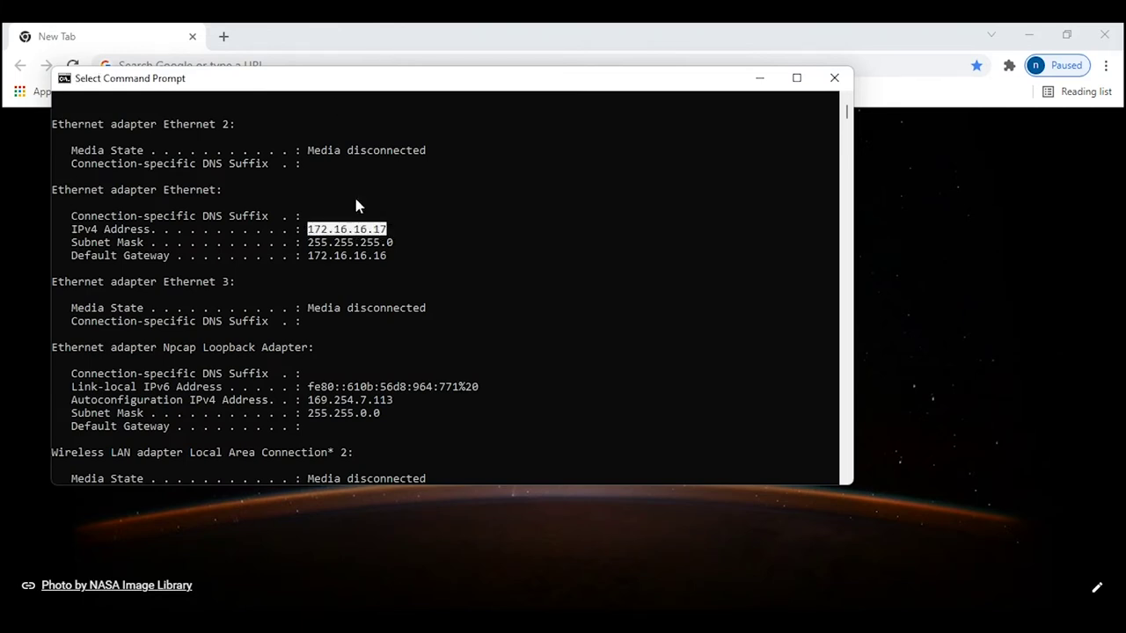
pyautogui.click(309, 256)
pyautogui.moveTo(309, 257); pyautogui.dragTo(387, 256)
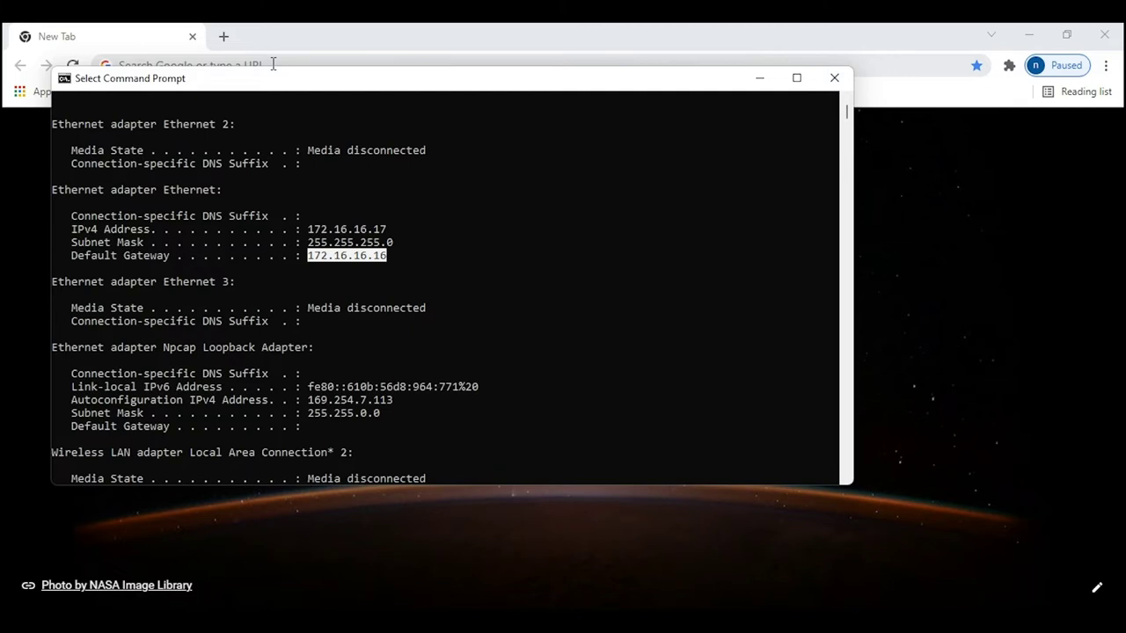
pyautogui.click(273, 63)
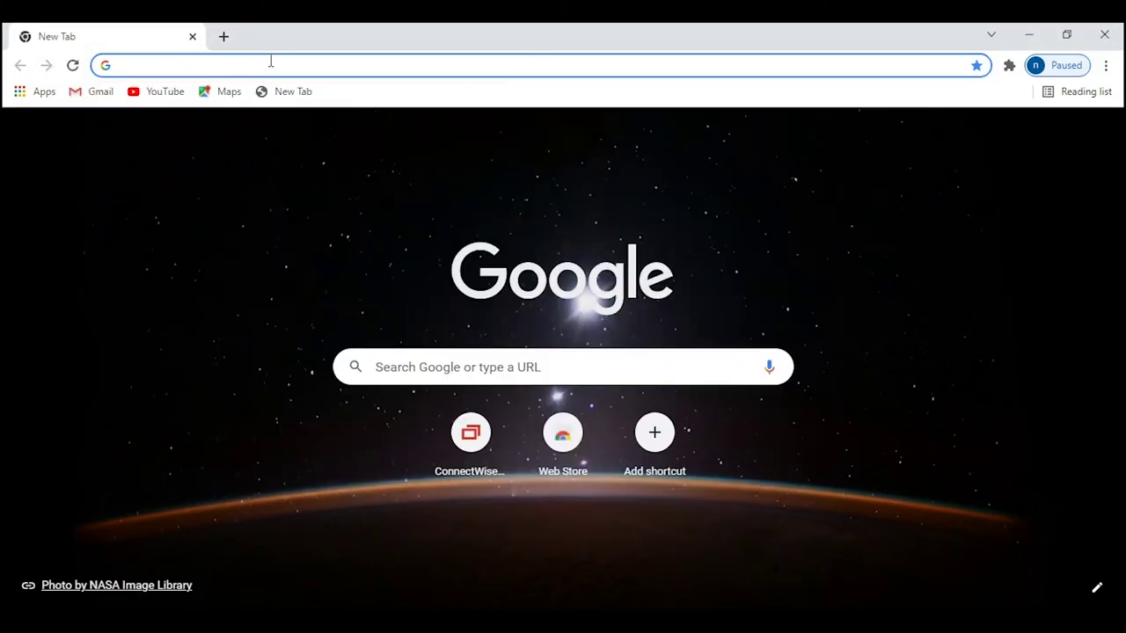
pyautogui.write('https://')
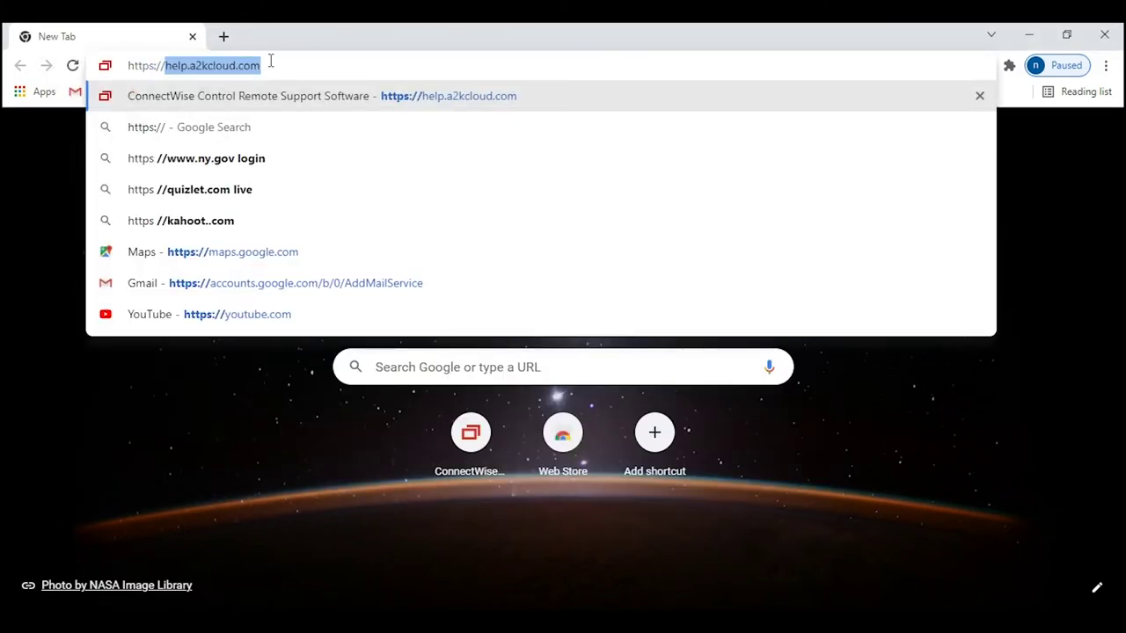
pyautogui.write('172.16.16.16')
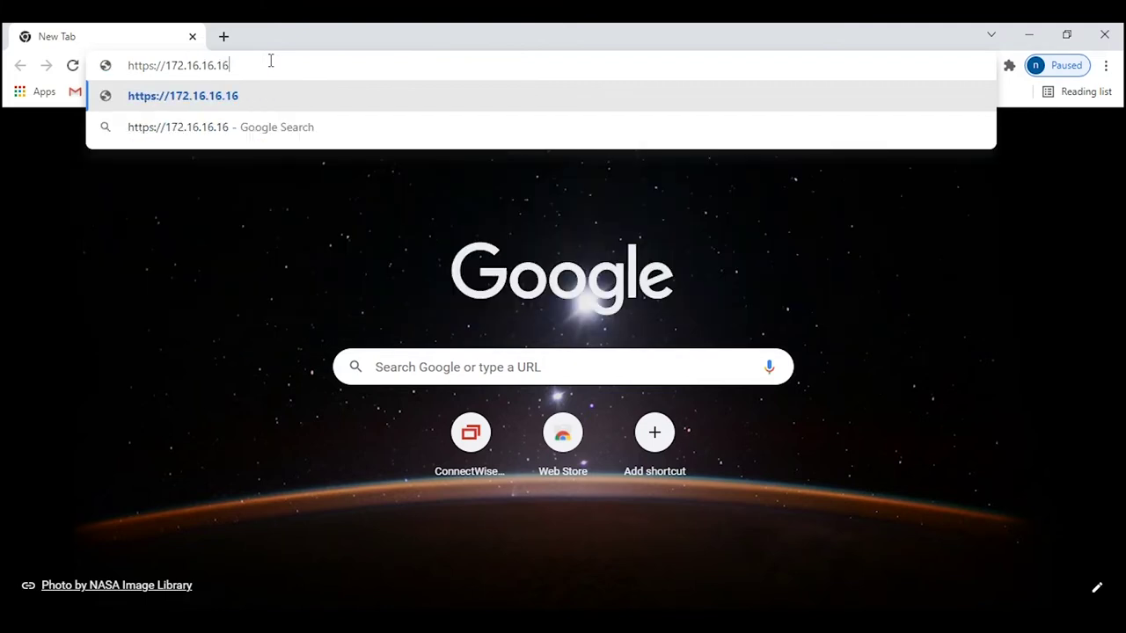
pyautogui.write(':4444')
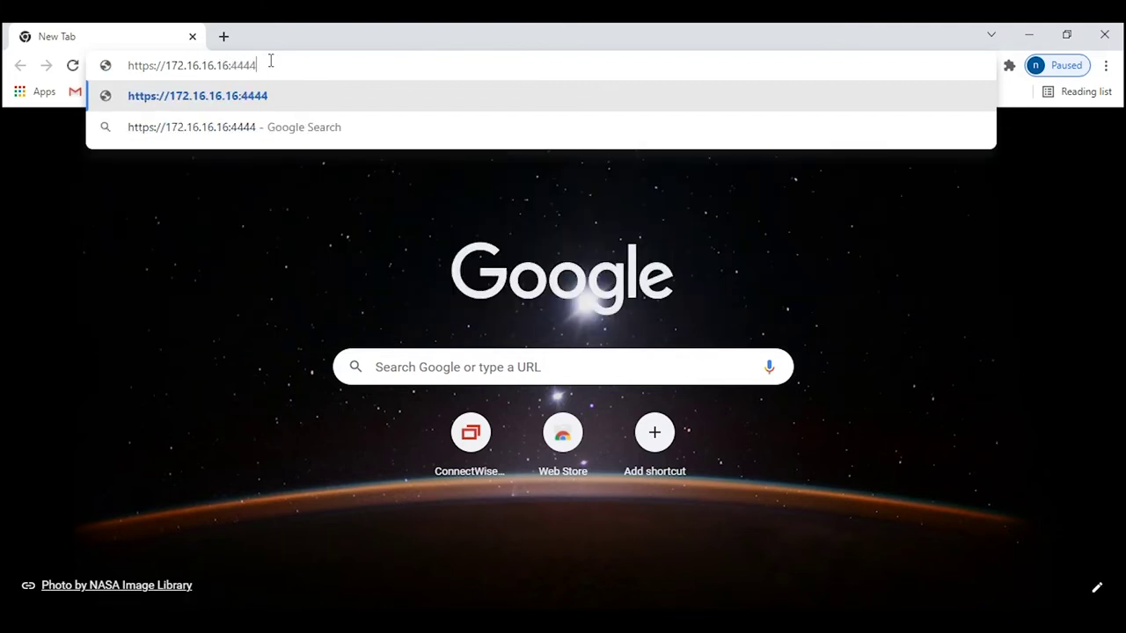
pyautogui.press('Return')
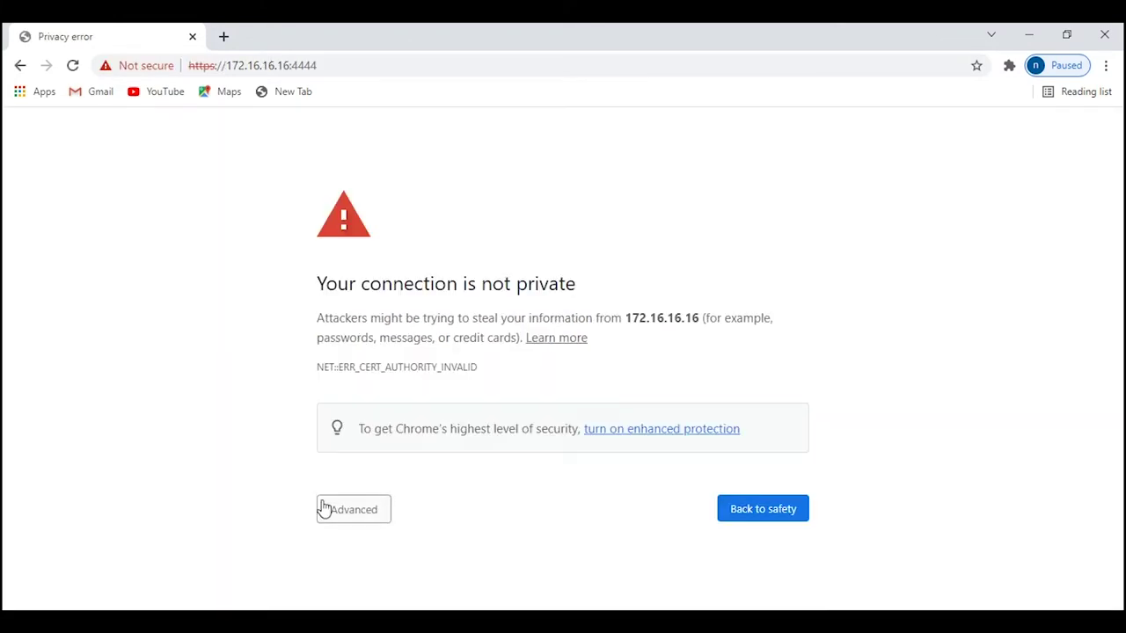
pyautogui.click(326, 511)
pyautogui.scroll(-1, 352, 545)
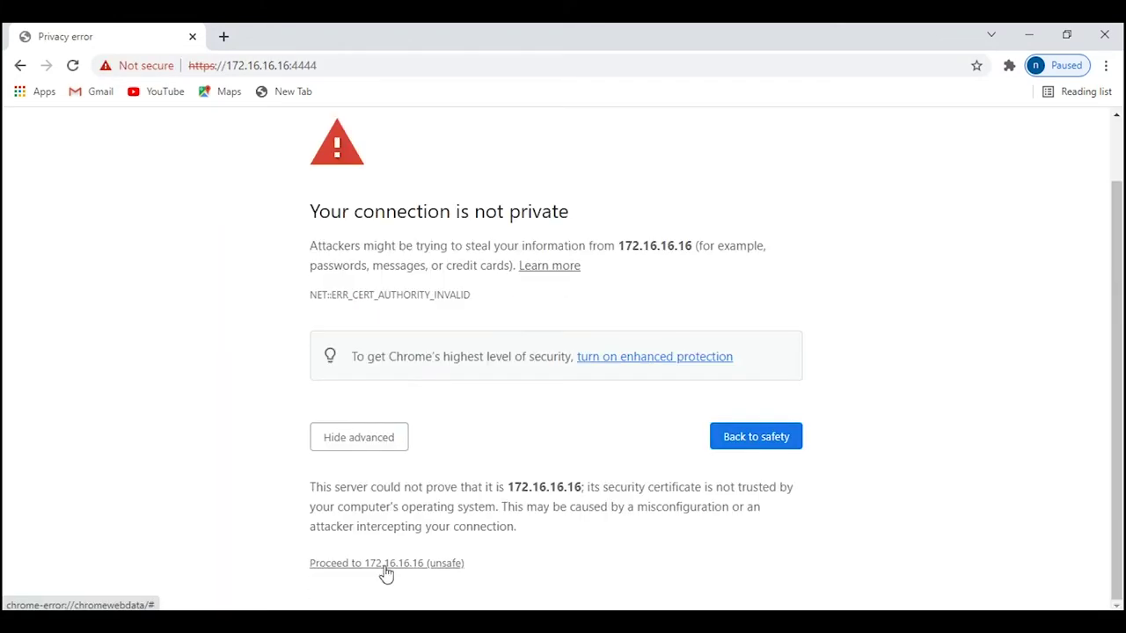
pyautogui.click(386, 564)
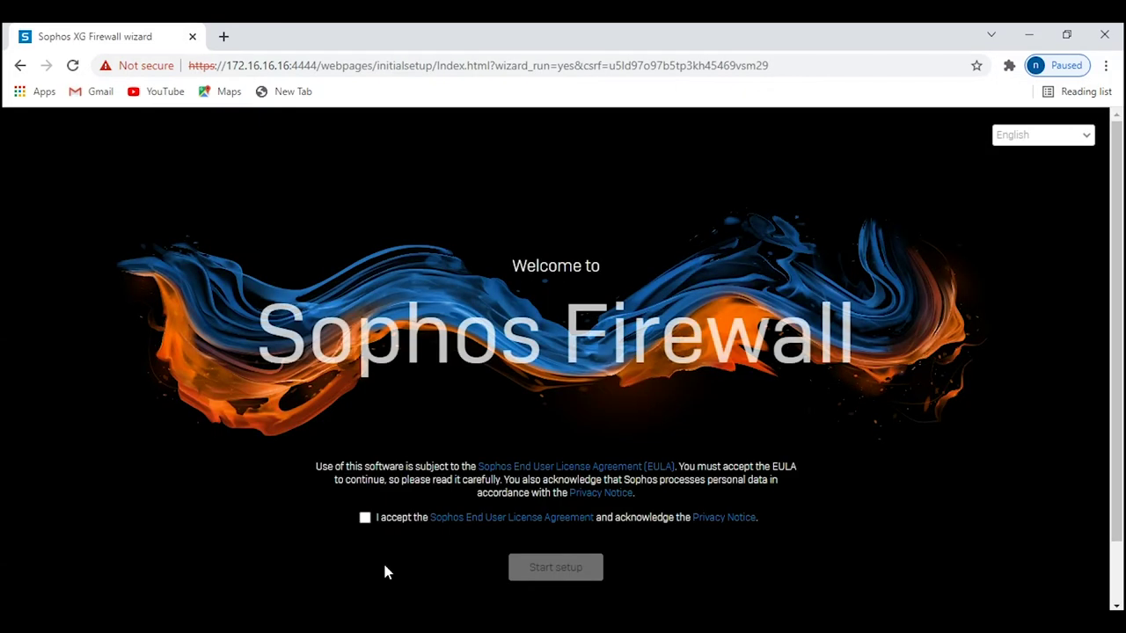
# Accept the Sophos End User License Agreement and start setup.
pyautogui.scroll(-1, 462, 493)
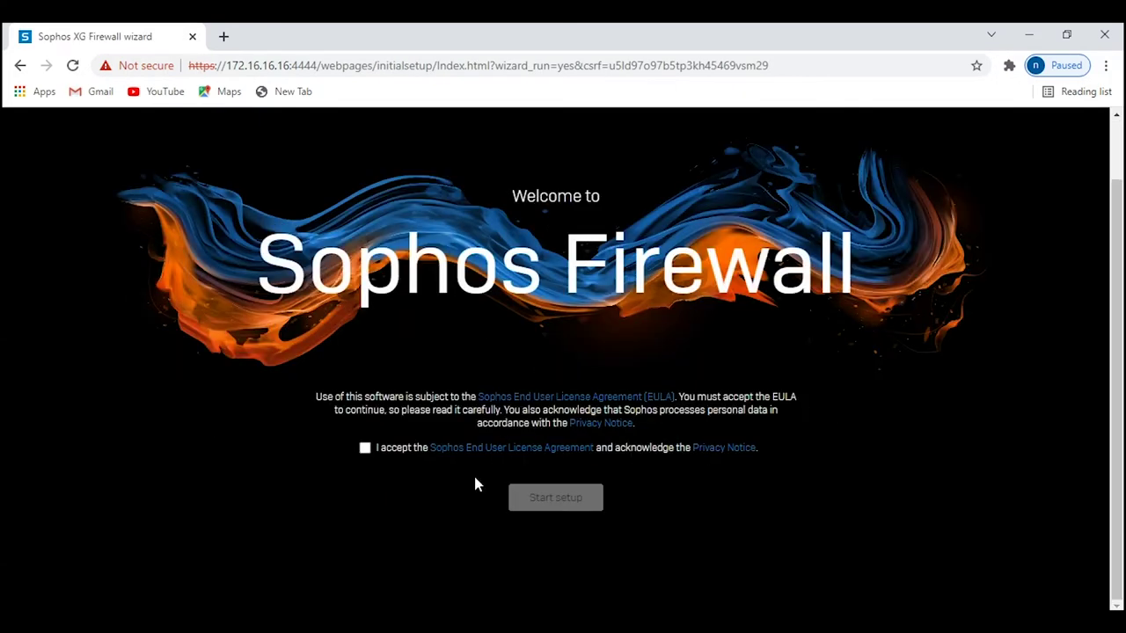
pyautogui.click(418, 445)
pyautogui.click(555, 499)
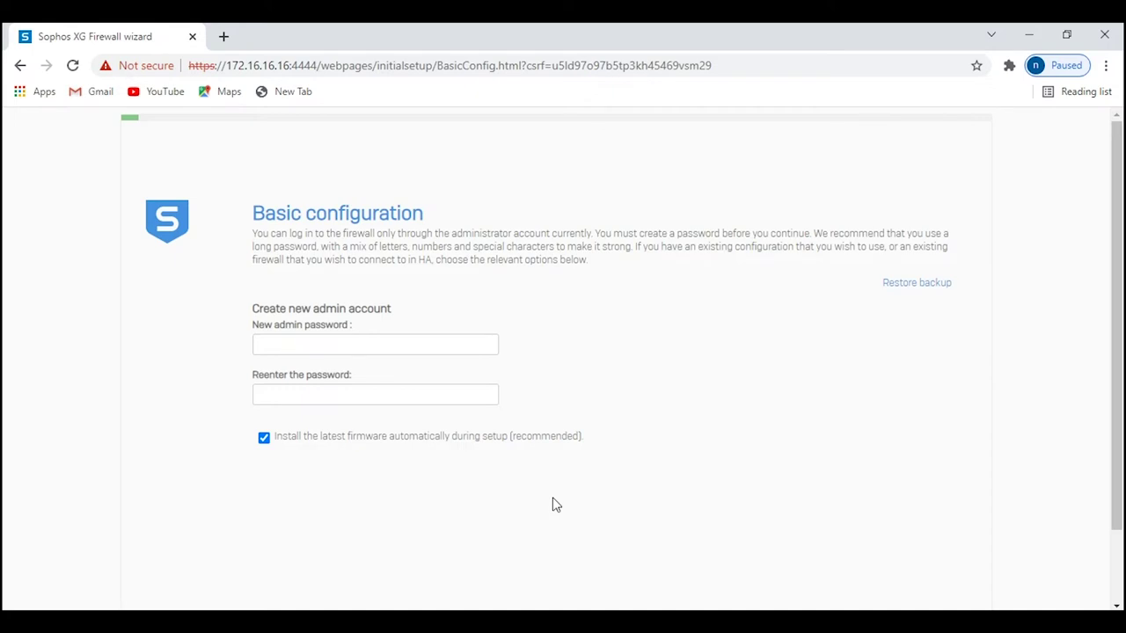
# Enter and confirm a new admin password, and untick automatic firmware installation during setup.
pyautogui.click(407, 343)
pyautogui.write('Admin@12')
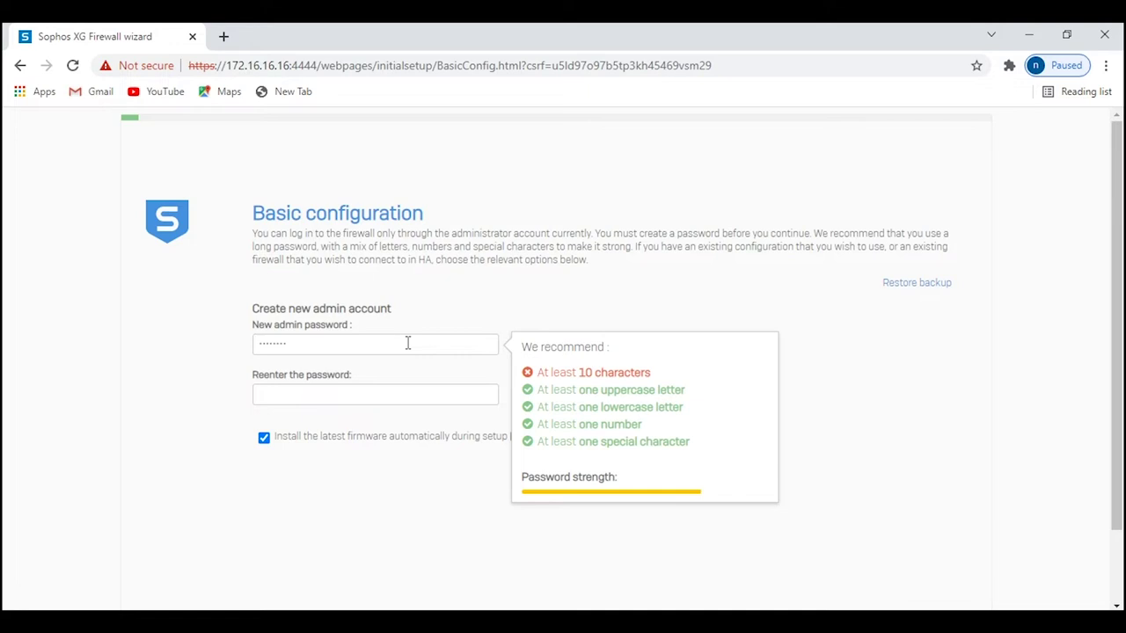
pyautogui.hotkey('ctrl', 'a')
pyautogui.press('BackSpace')
pyautogui.write('p@ssW0rd1234')
pyautogui.press('Tab')
pyautogui.write('p@ssW0rd1')
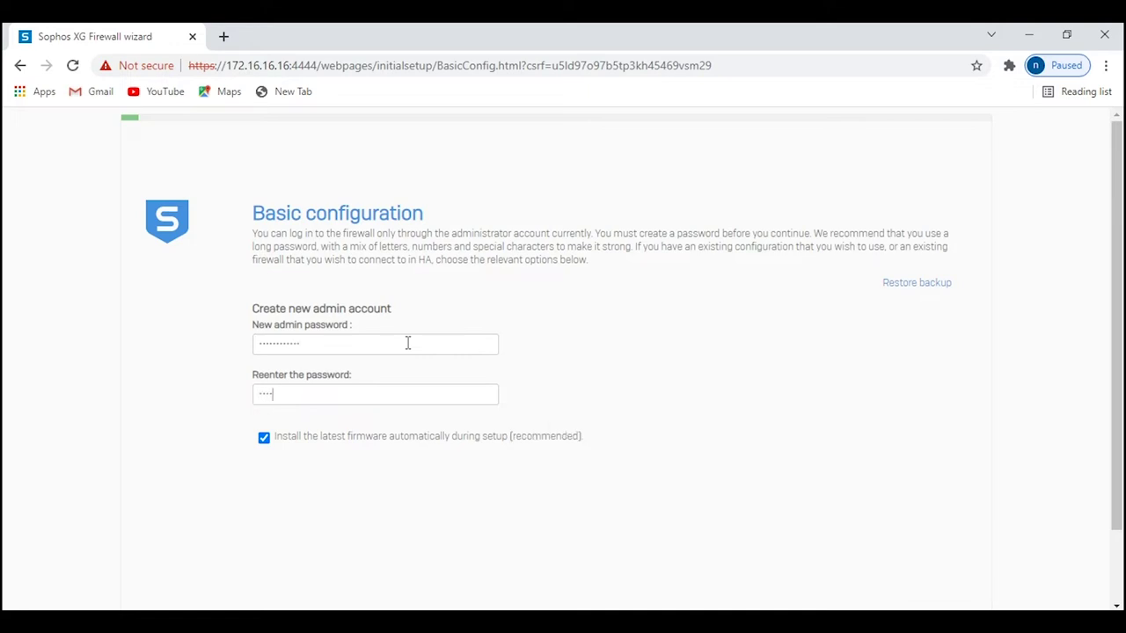
pyautogui.write('23')
pyautogui.scroll(-1, 548, 432)
pyautogui.click(263, 352)
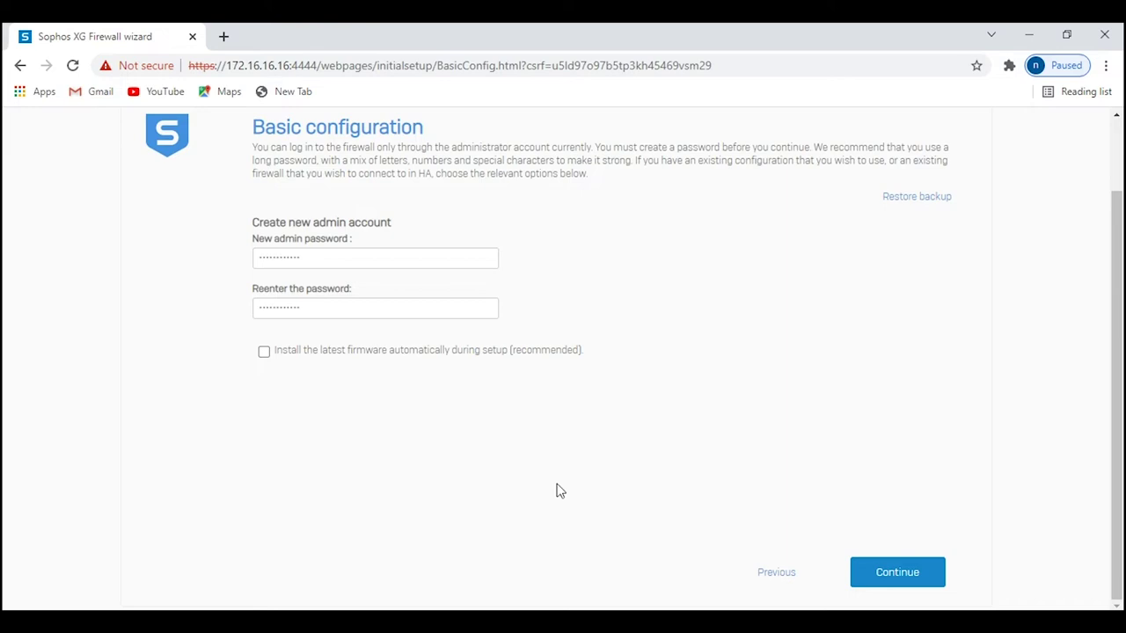
# Review the manual connection's interface type options, cancel unchanged, and tick Continue offline.
pyautogui.click(939, 585)
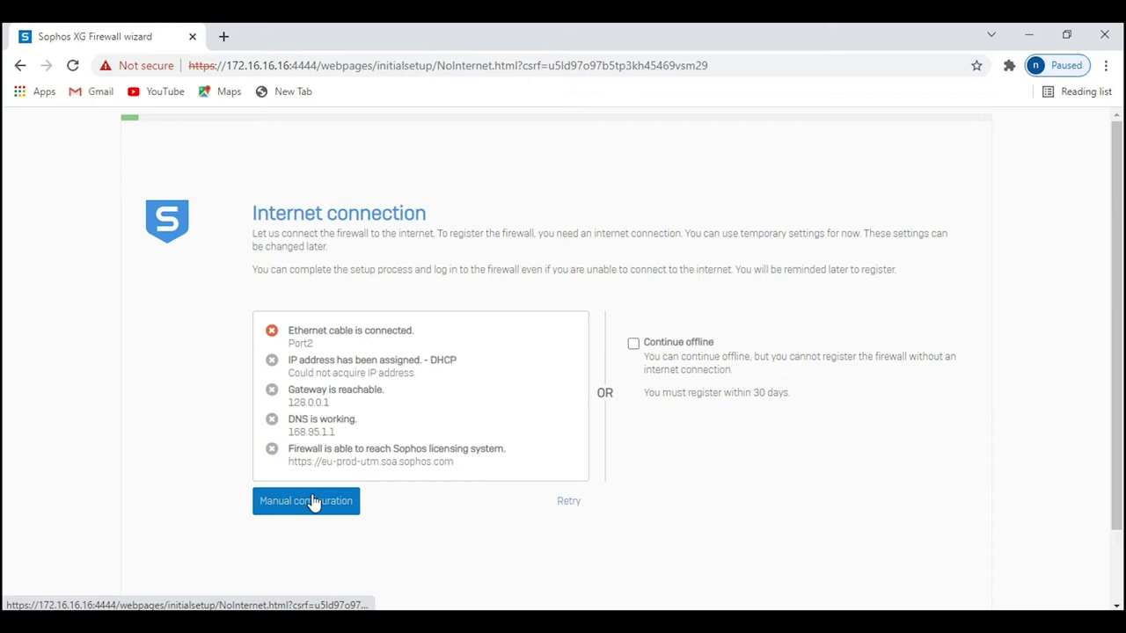
pyautogui.click(314, 501)
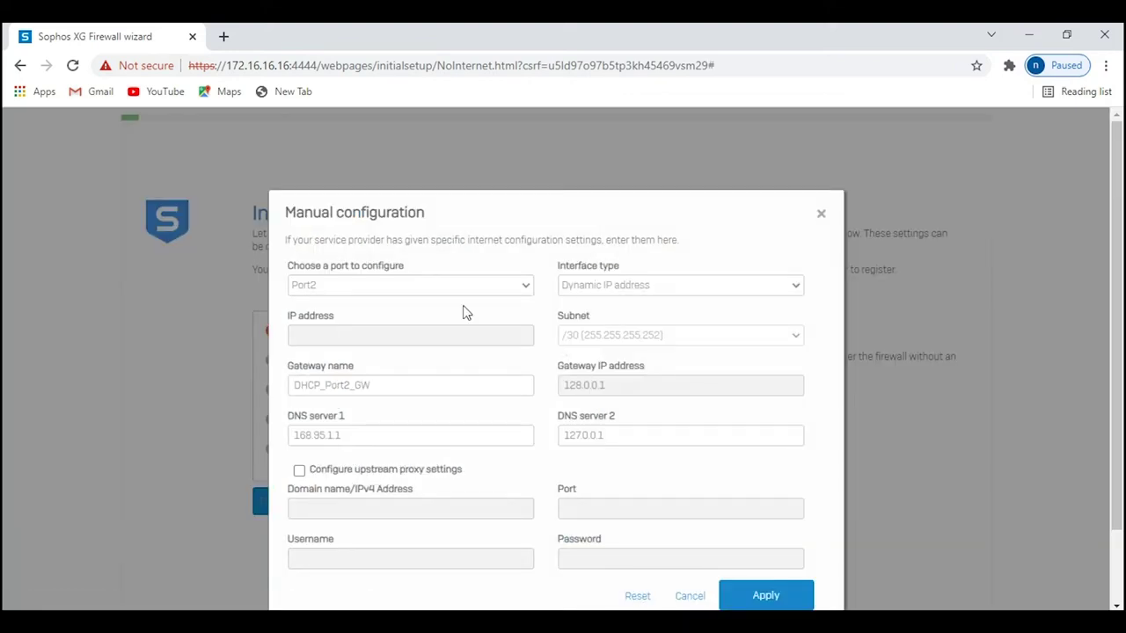
pyautogui.click(656, 290)
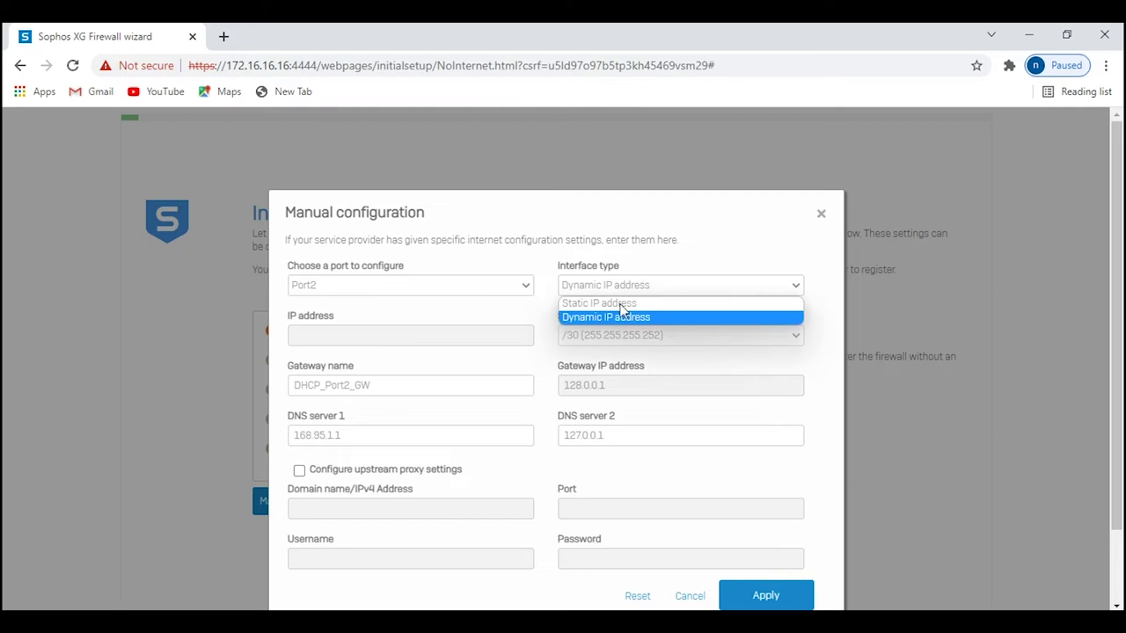
pyautogui.press('Up')
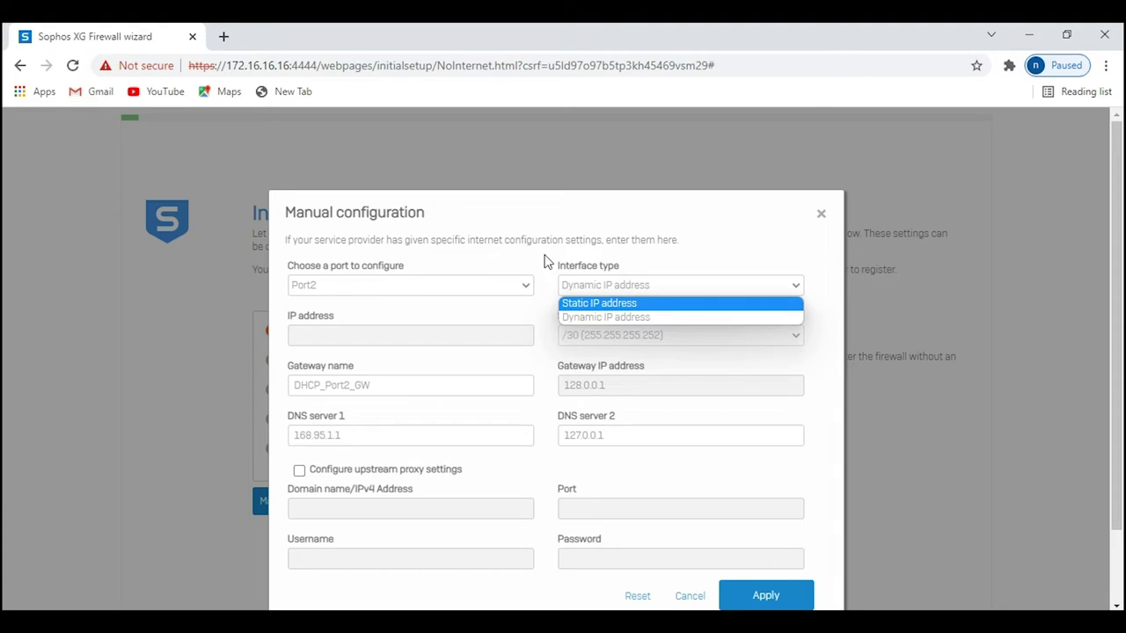
pyautogui.click(543, 261)
pyautogui.scroll(-1, 562, 468)
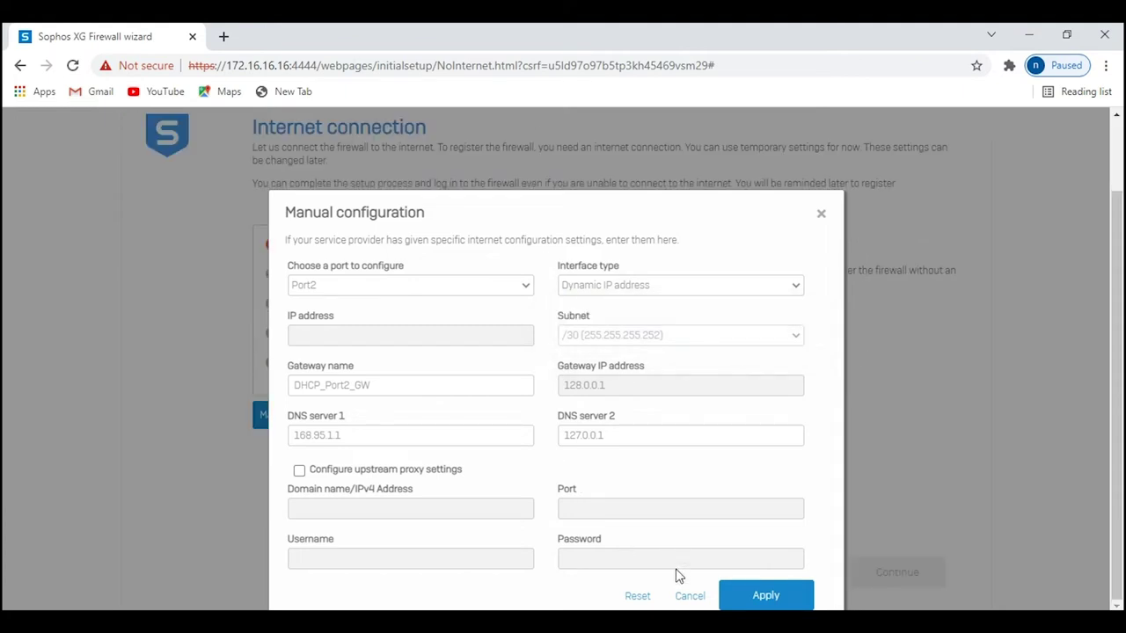
pyautogui.click(694, 597)
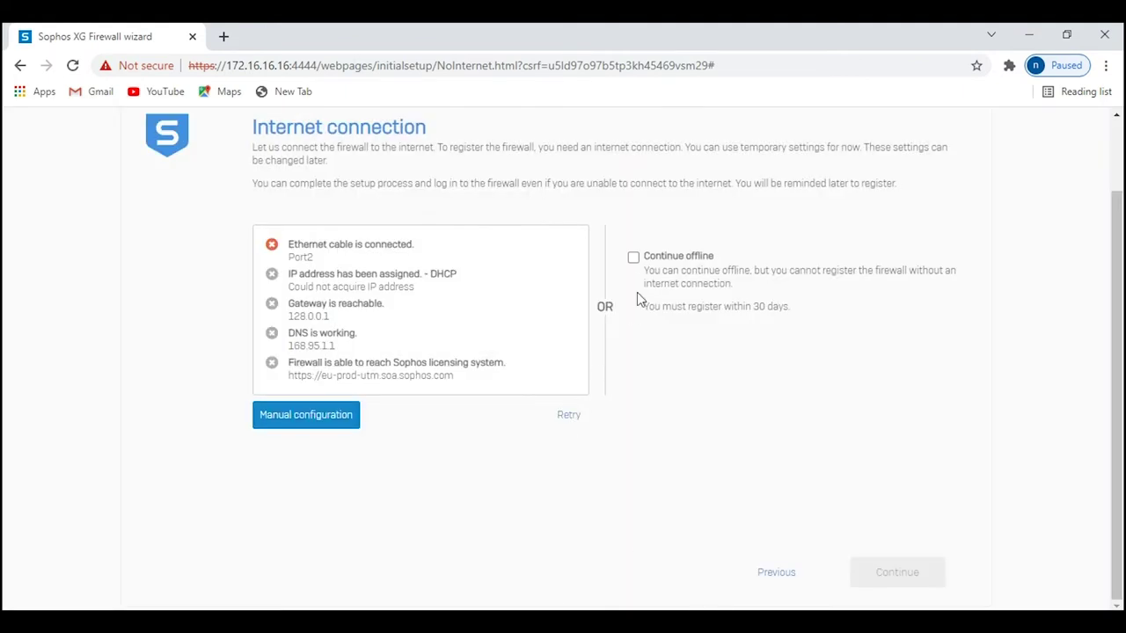
pyautogui.click(633, 257)
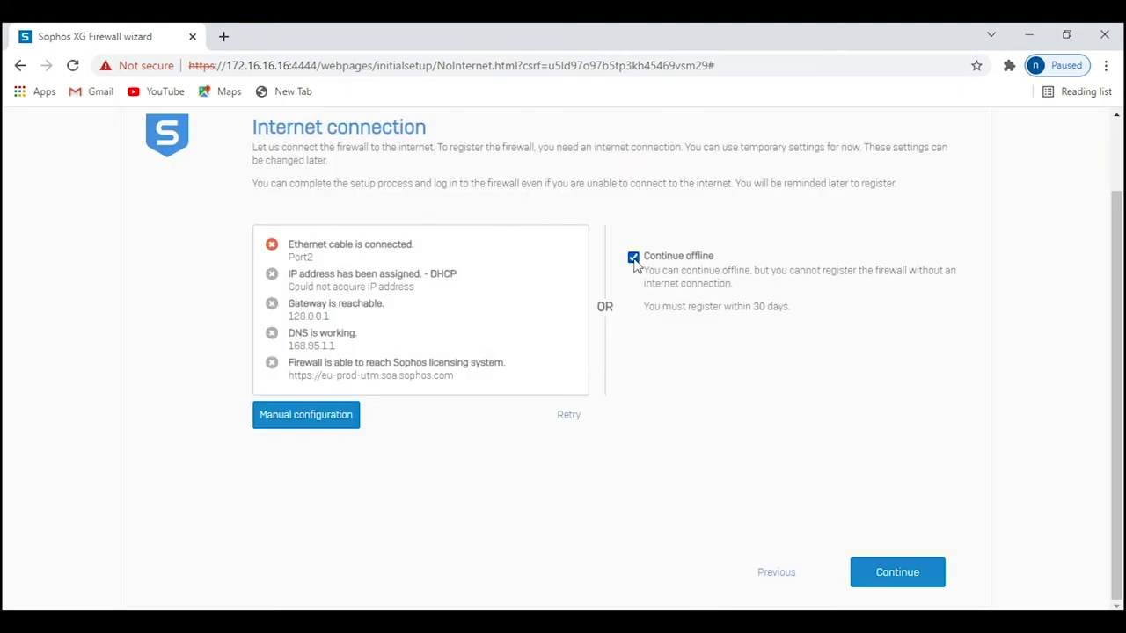
# Name the firewall LAB1, pick America/New_York on the time zone map, and continue.
pyautogui.click(894, 574)
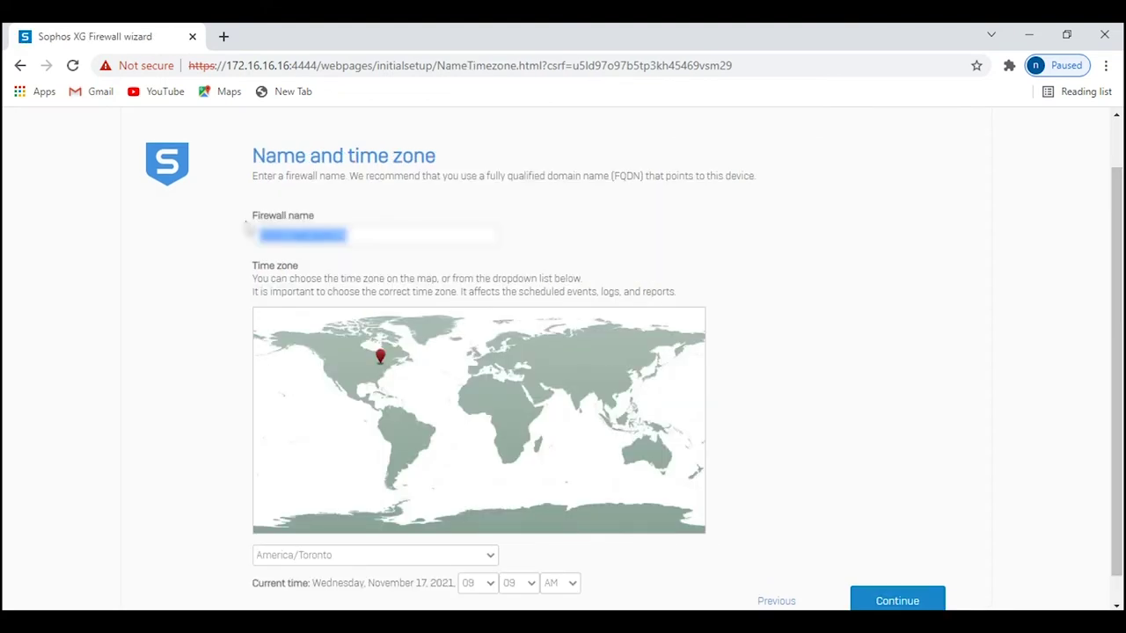
pyautogui.write('LAB1')
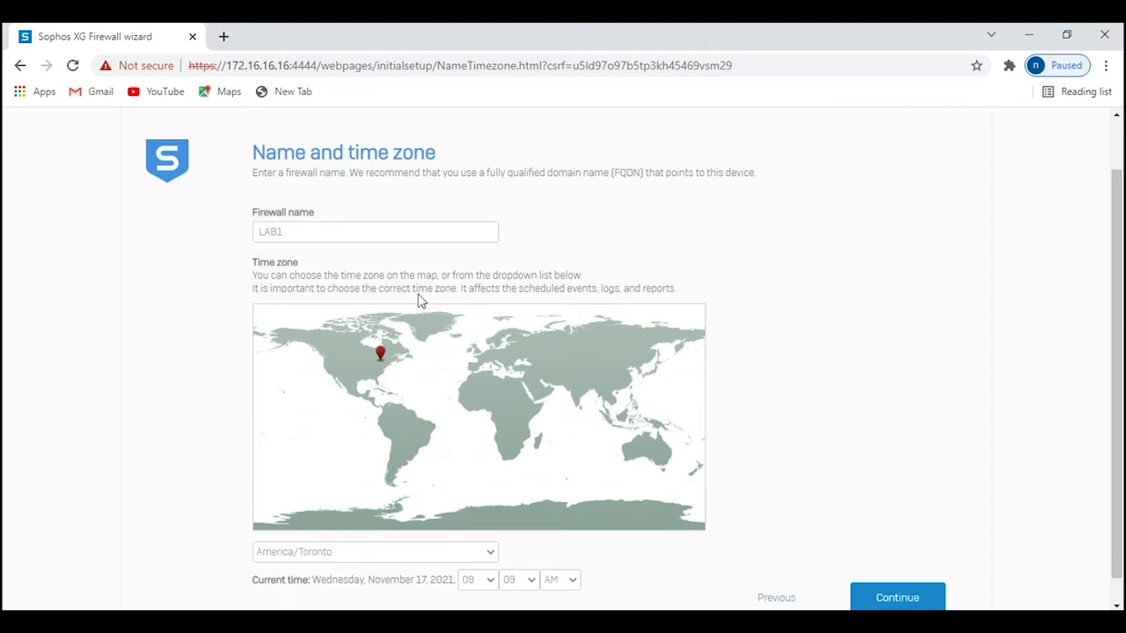
pyautogui.scroll(-1, 422, 352)
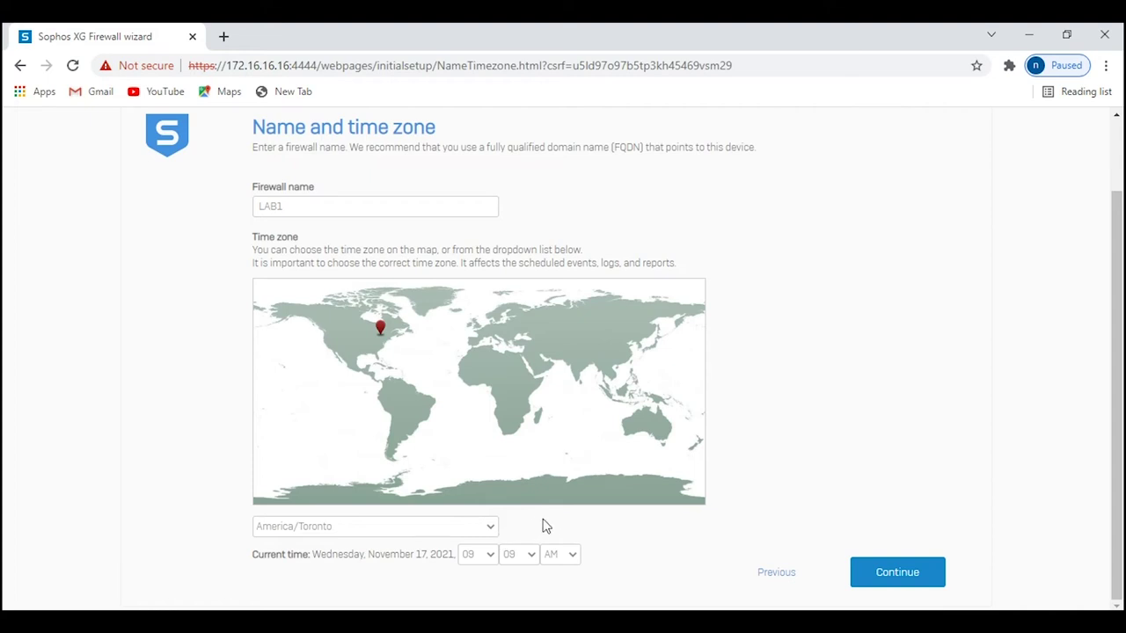
pyautogui.click(388, 340)
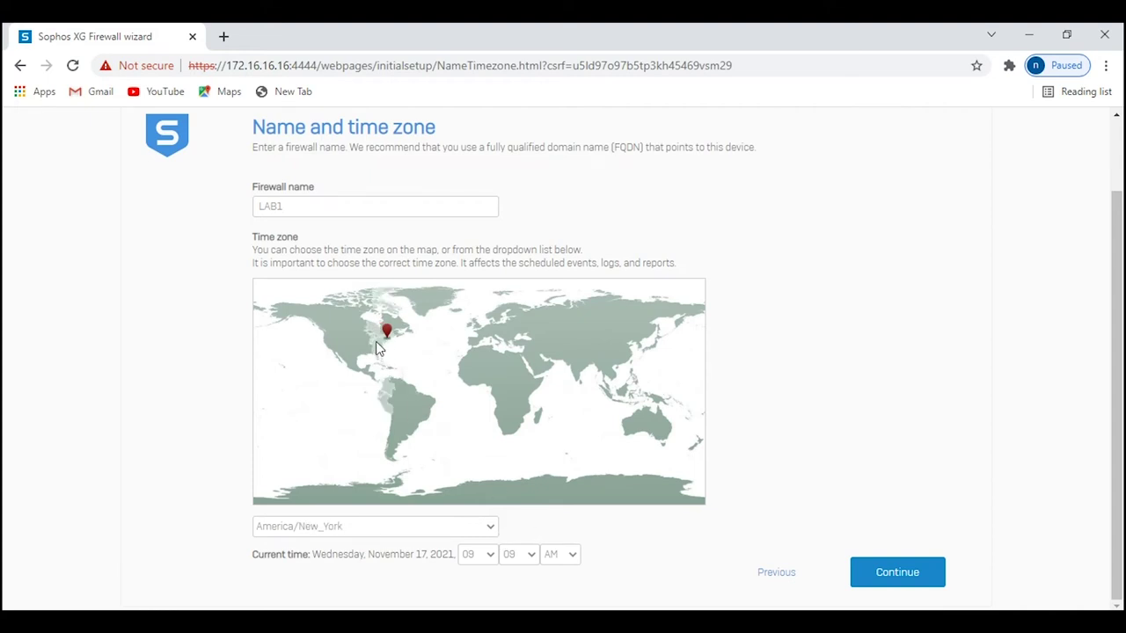
pyautogui.click(883, 571)
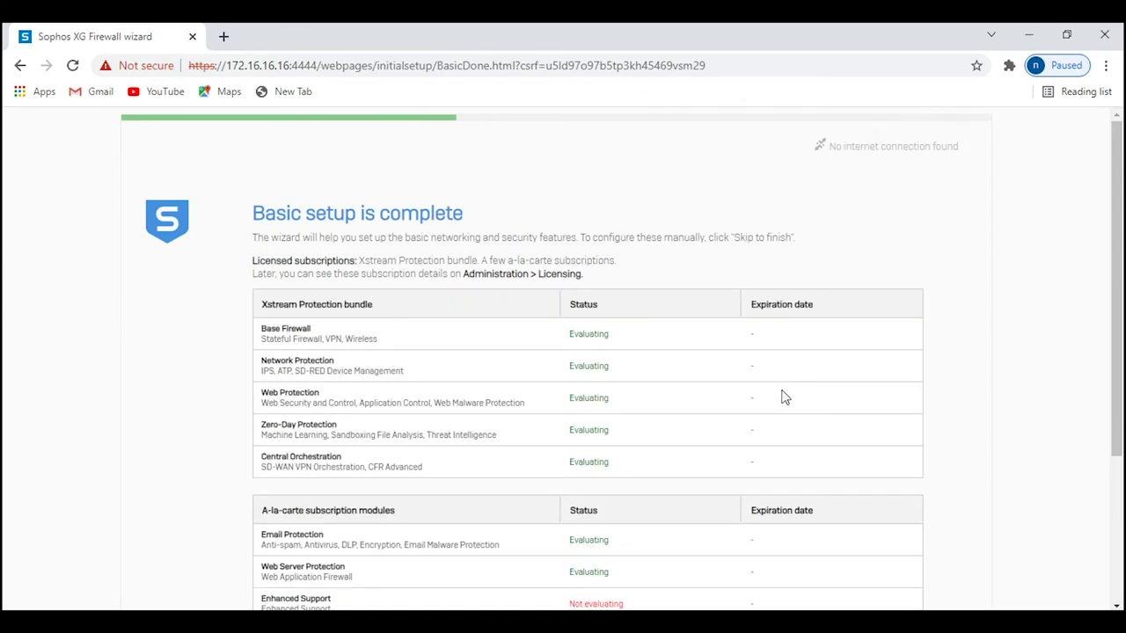
# Untick the customer experience improvement program opt-in and continue.
pyautogui.scroll(-3, 785, 398)
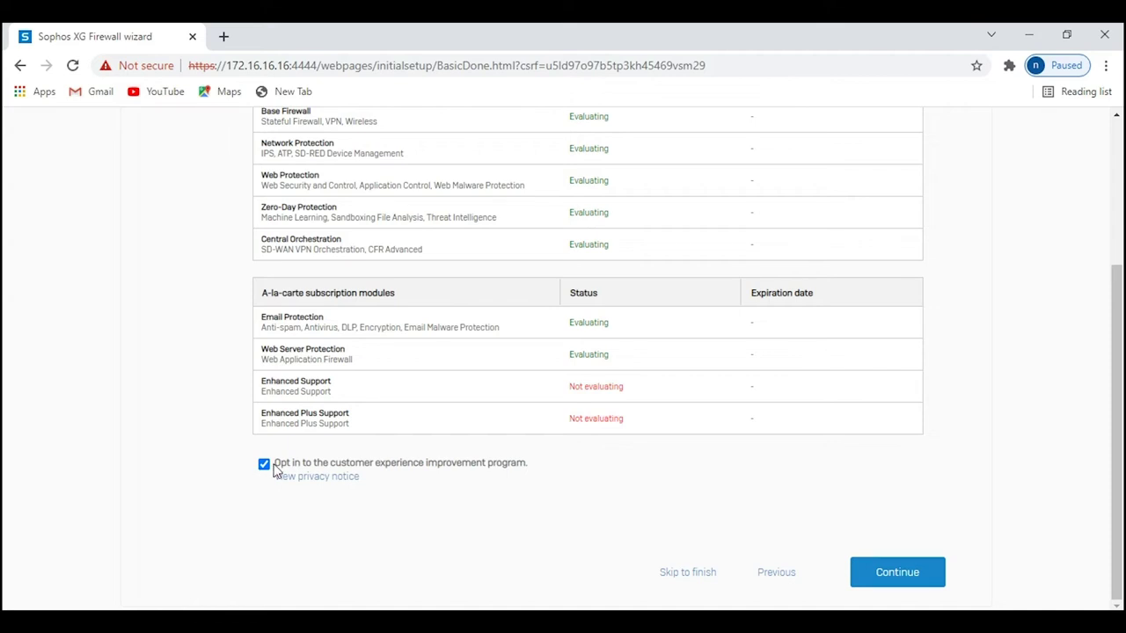
pyautogui.click(264, 464)
pyautogui.click(896, 568)
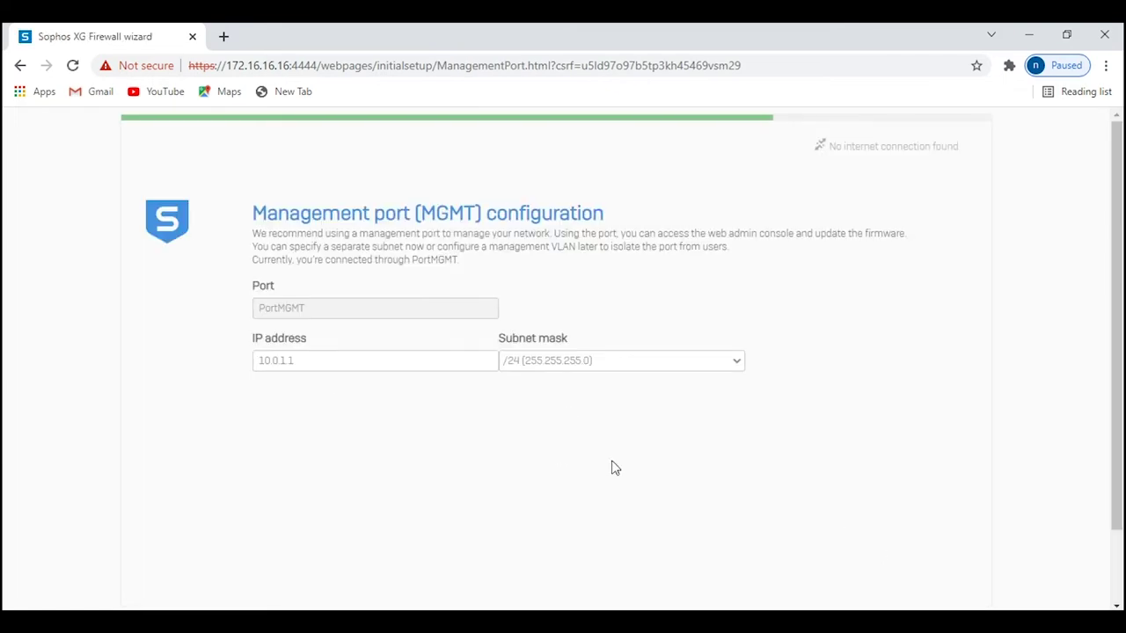
# Accept management port 10.0.1.1, review LAN 172.16.16.16/24 with DHCP, and submit.
pyautogui.scroll(-2, 612, 467)
pyautogui.click(879, 565)
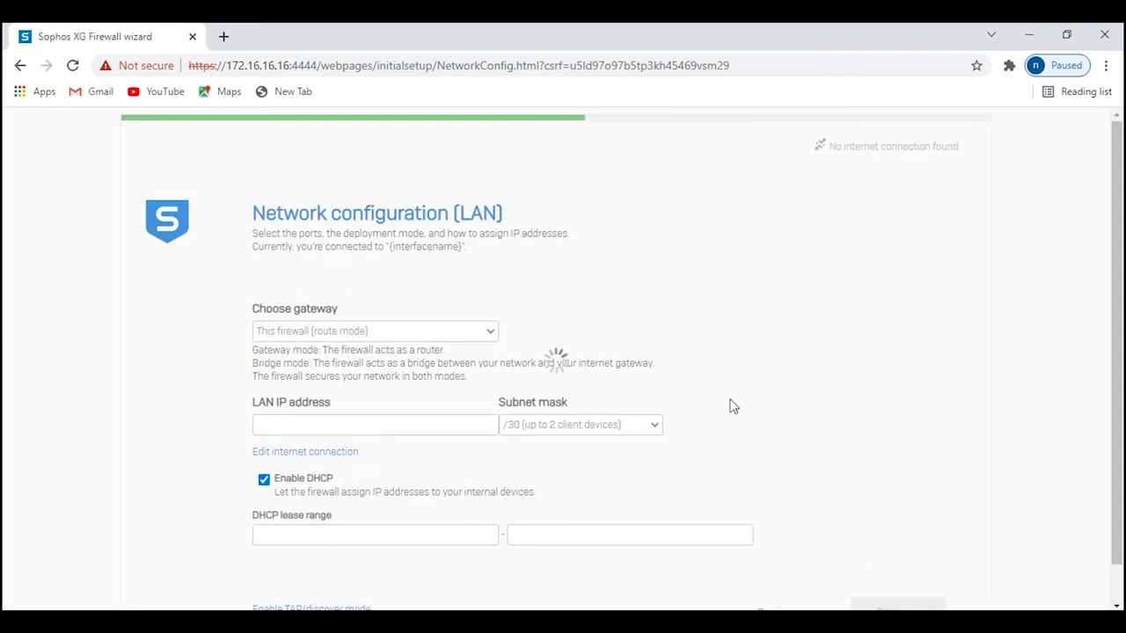
pyautogui.scroll(-3, 730, 407)
pyautogui.scroll(1, 696, 377)
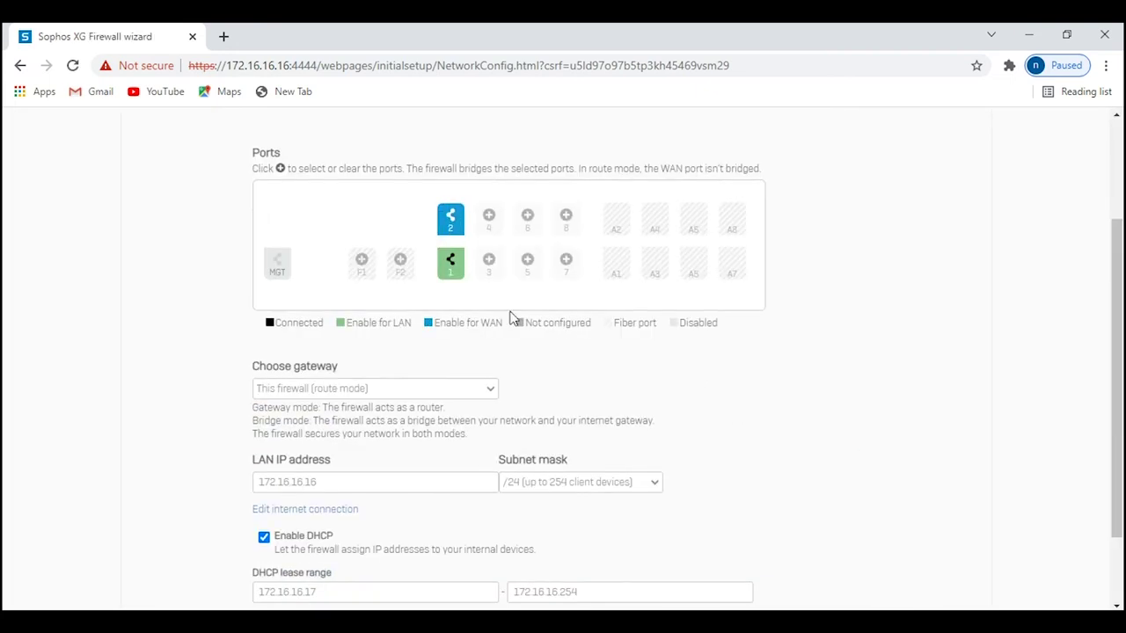
pyautogui.scroll(-1, 538, 400)
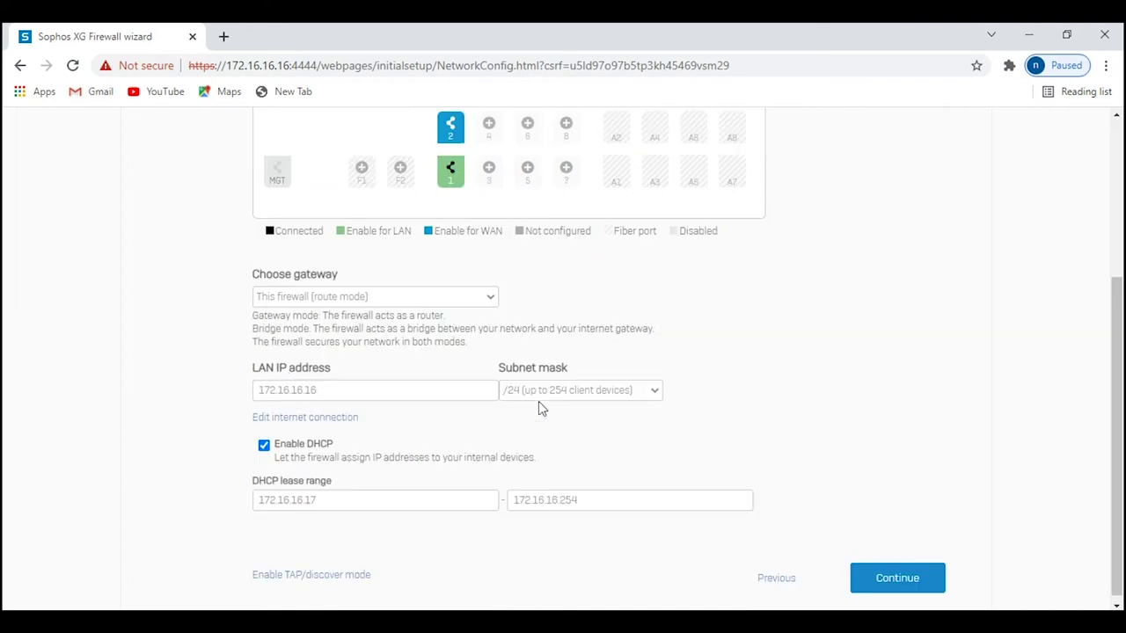
pyautogui.scroll(-1, 475, 498)
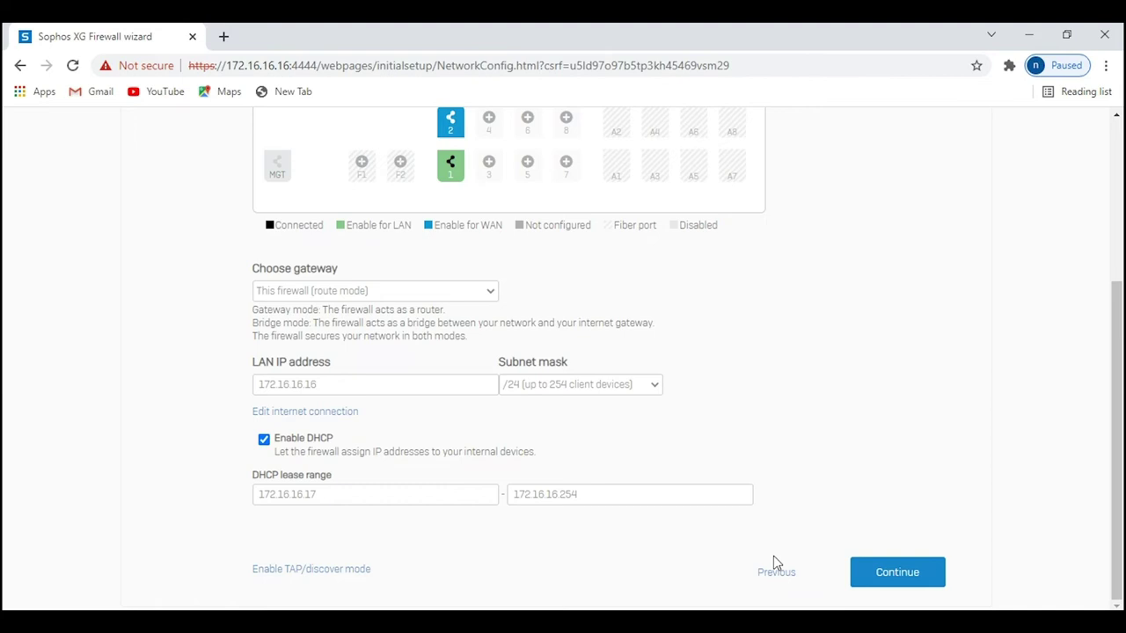
pyautogui.click(861, 568)
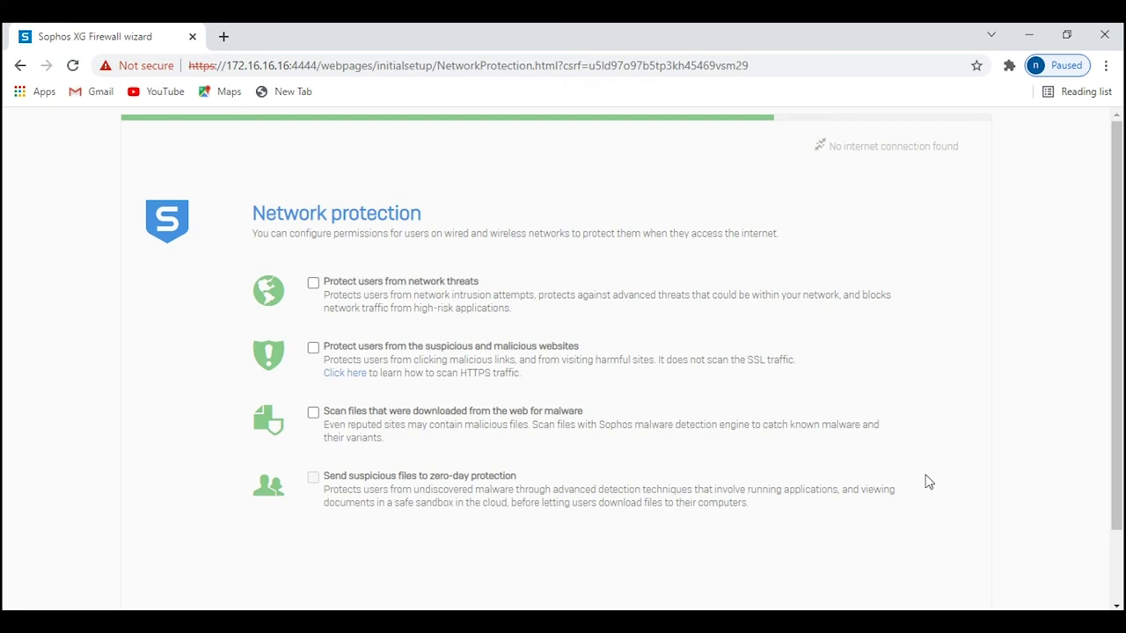
# Continue with all four network protection options left off.
pyautogui.scroll(-1, 928, 482)
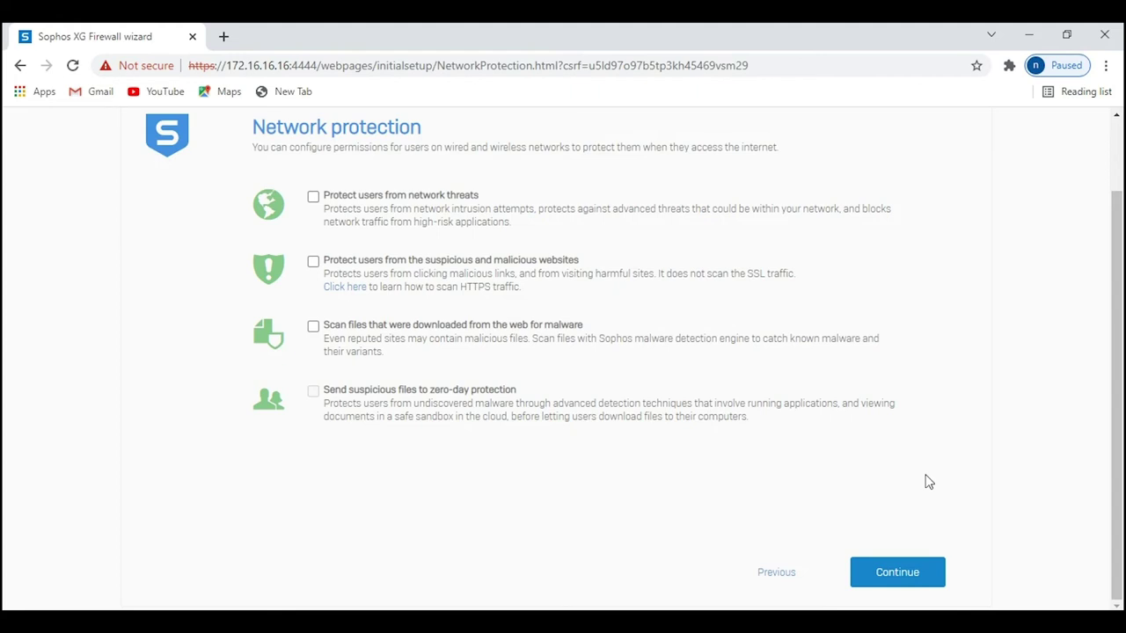
pyautogui.click(870, 574)
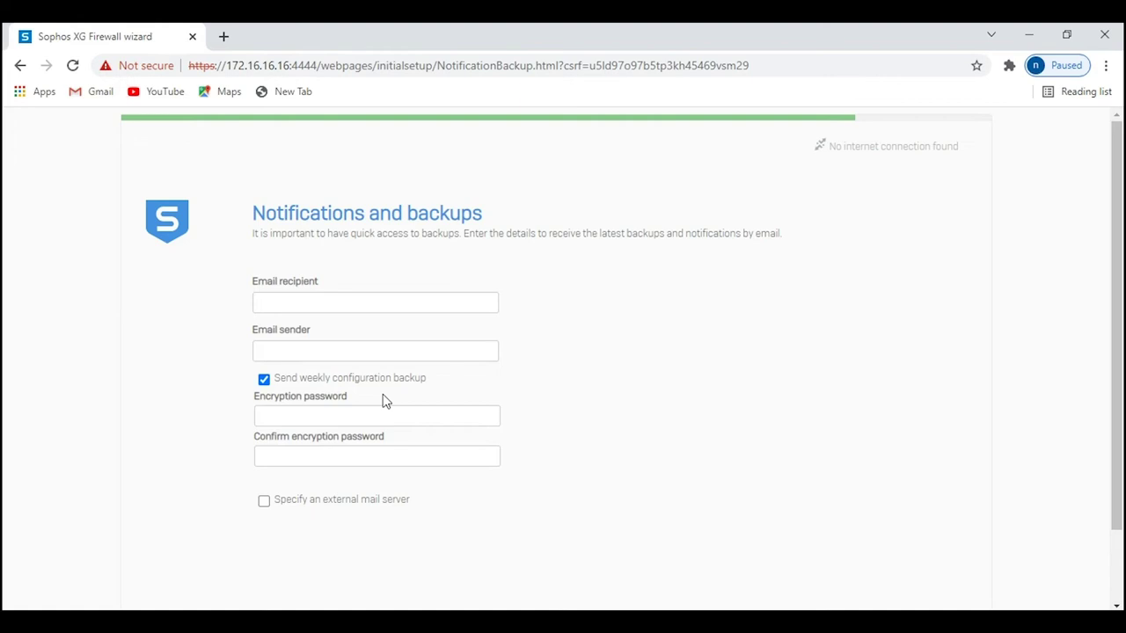
# Untick weekly backups, enter the admin e-mail as recipient, paste it as sender, and continue.
pyautogui.click(265, 380)
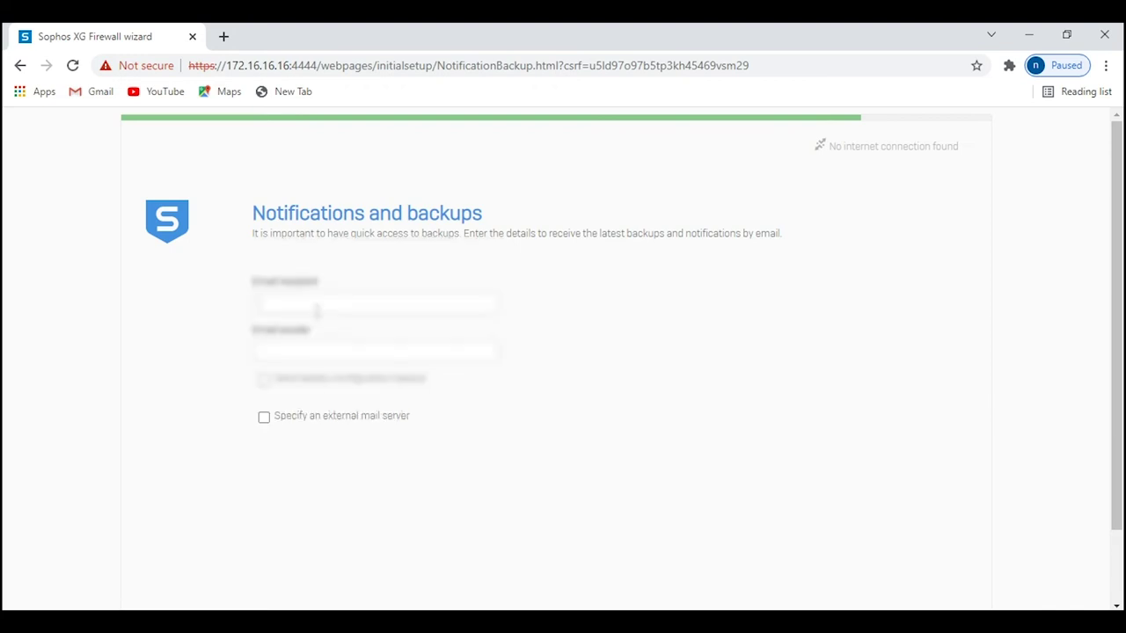
pyautogui.write('admin@sophos.example.comcom')
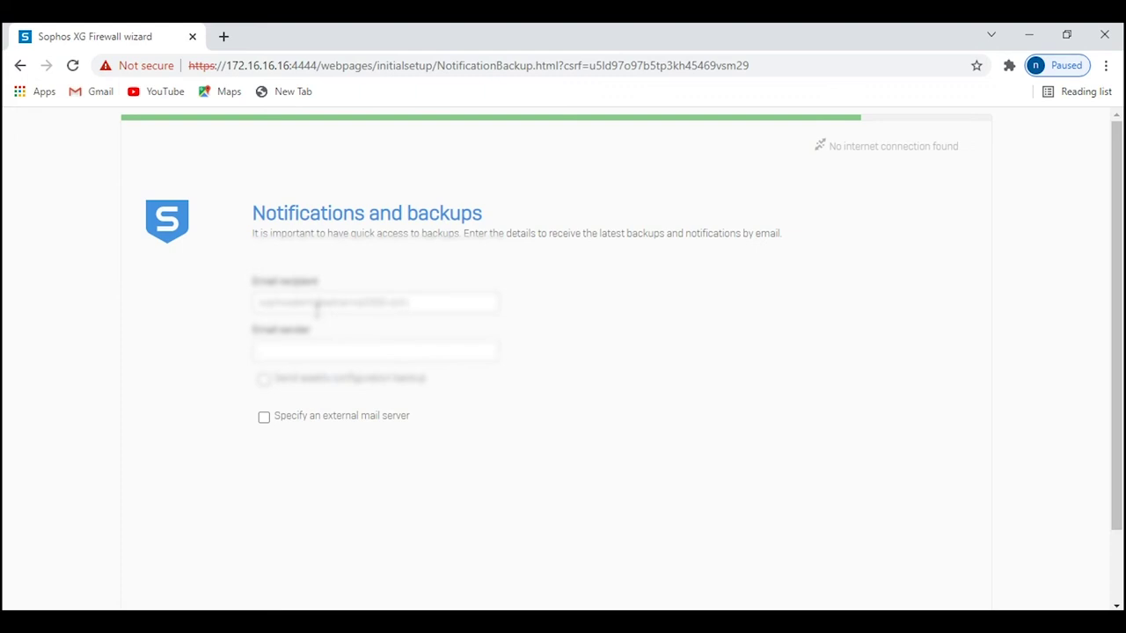
pyautogui.hotkey('ctrl', 'a')
pyautogui.hotkey('ctrl', 'c')
pyautogui.press('Tab')
pyautogui.hotkey('ctrl', 'v')
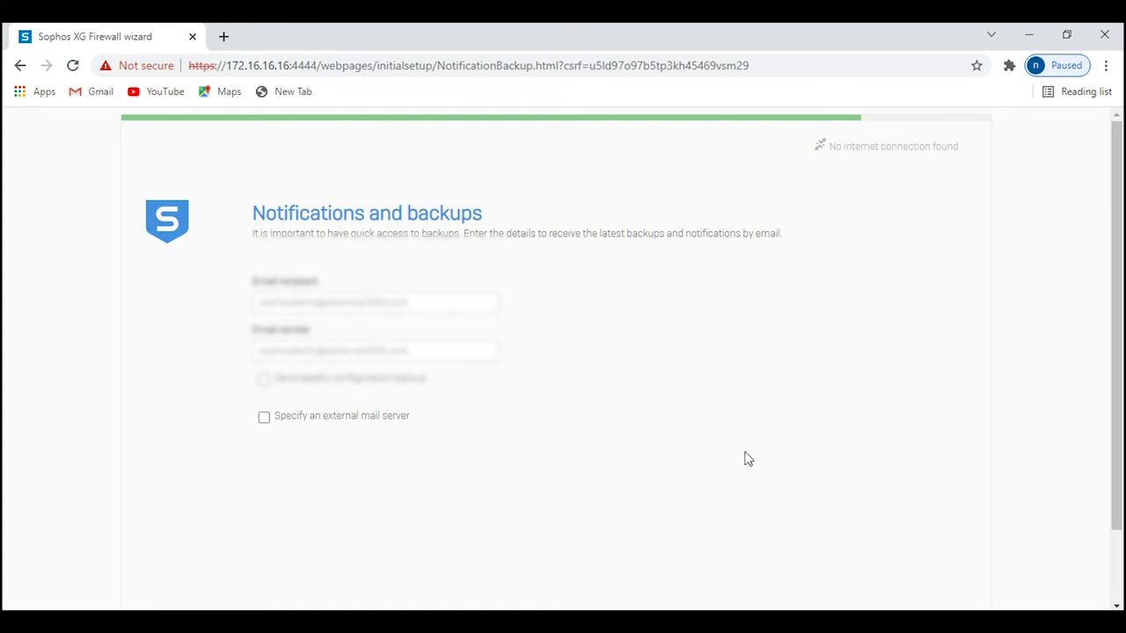
pyautogui.scroll(-1, 744, 459)
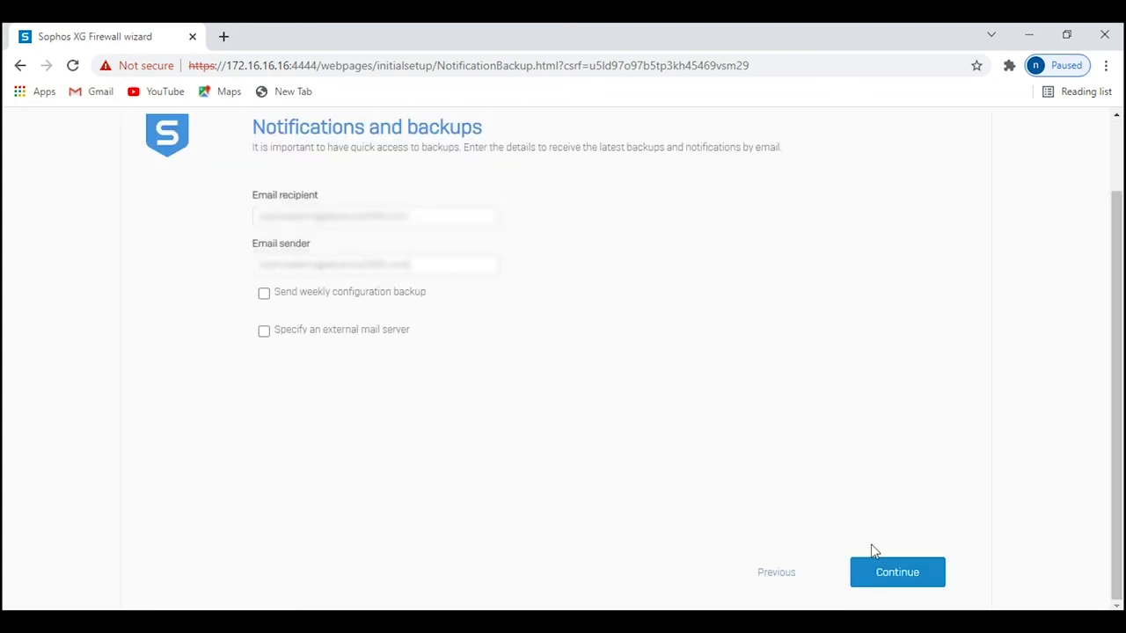
pyautogui.click(890, 573)
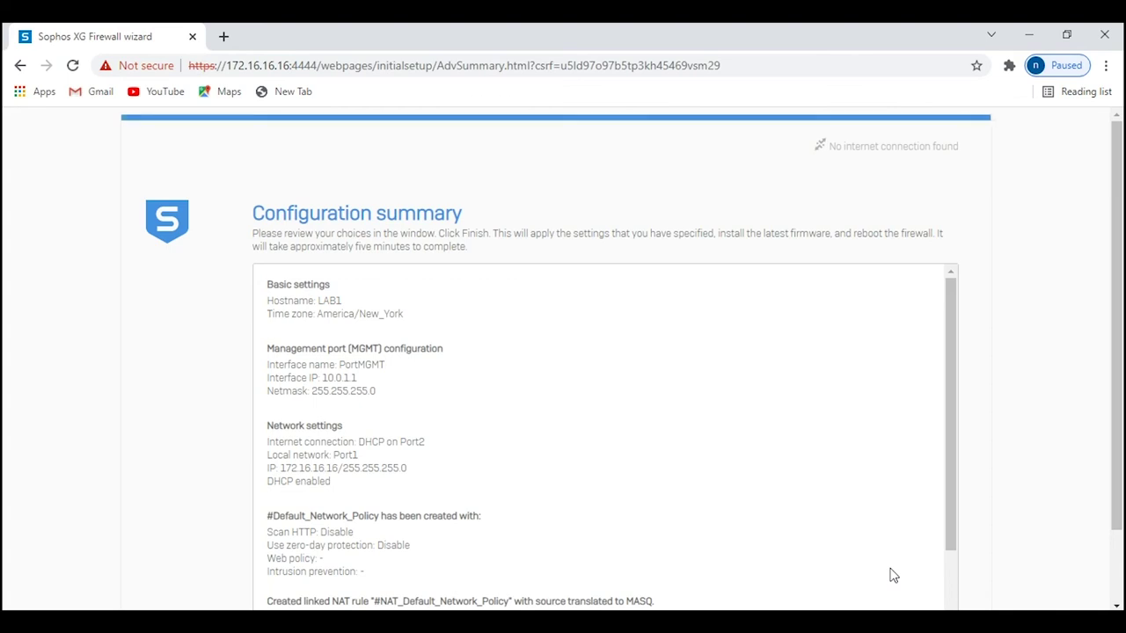
# Scroll through the Configuration summary and finish the wizard so the firewall applies settings and reboots.
pyautogui.scroll(-1, 893, 575)
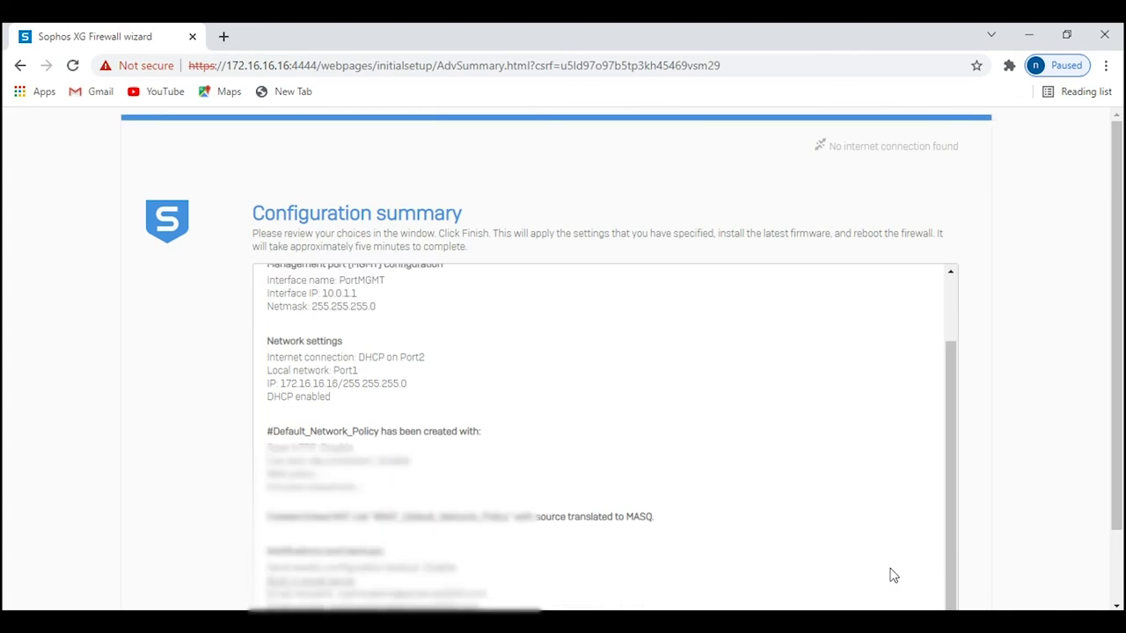
pyautogui.scroll(-1, 827, 542)
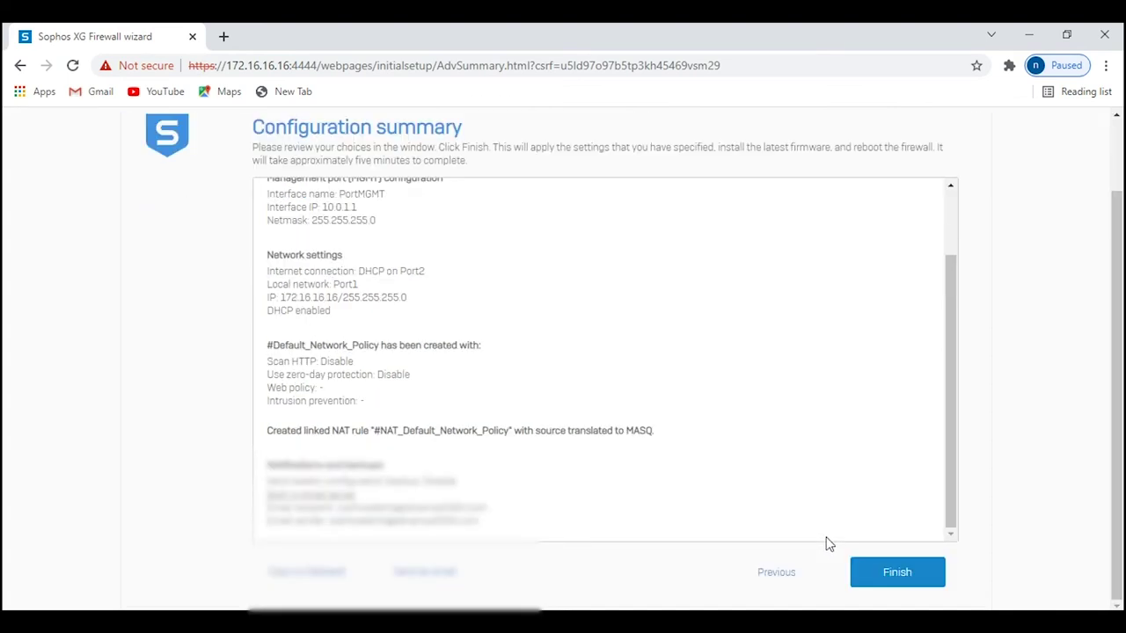
pyautogui.click(897, 574)
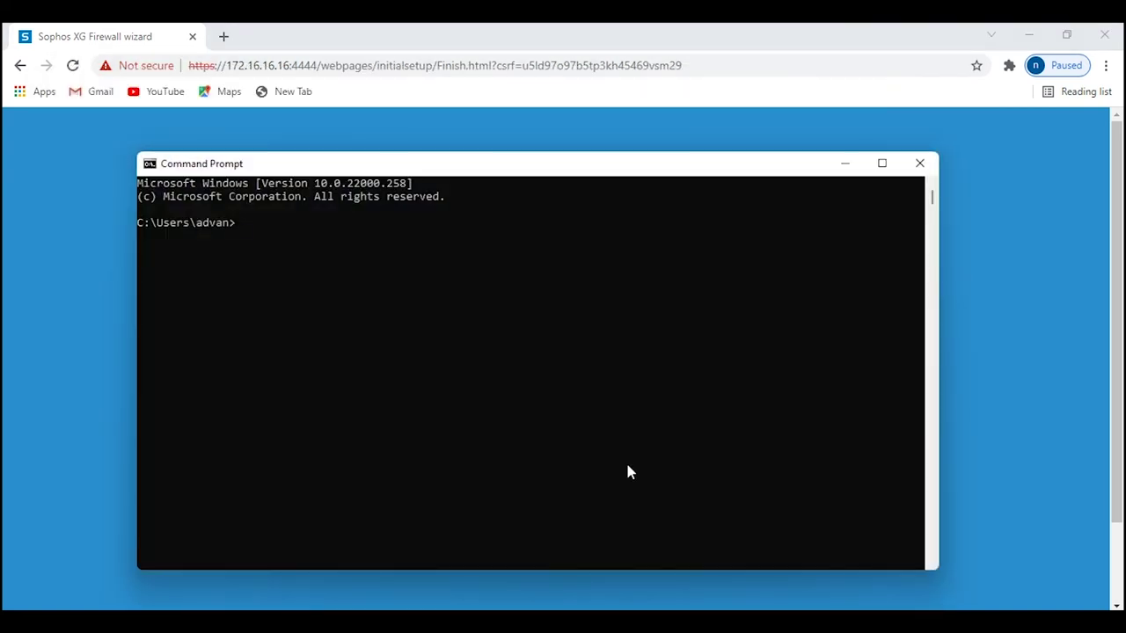
# Run 'ping 172.16.16.16 -t' to watch for the firewall coming back online.
pyautogui.write('ping 172.16.16.16 -t')
pyautogui.press('Return')
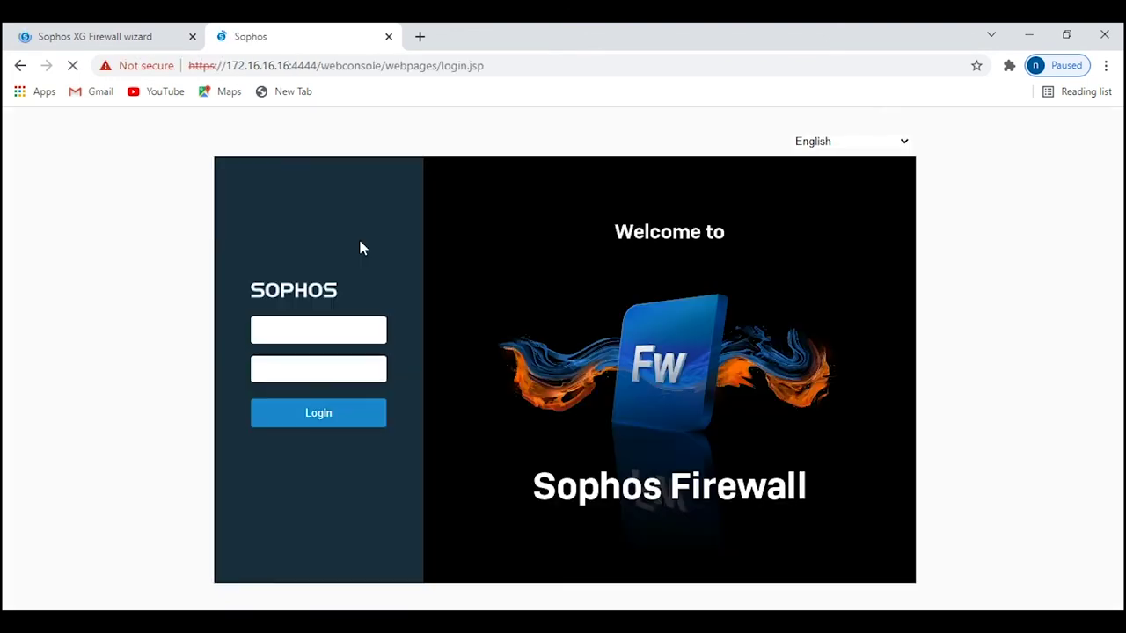
# Close the old wizard tab and log in with username admin and the administrator password.
pyautogui.click(191, 37)
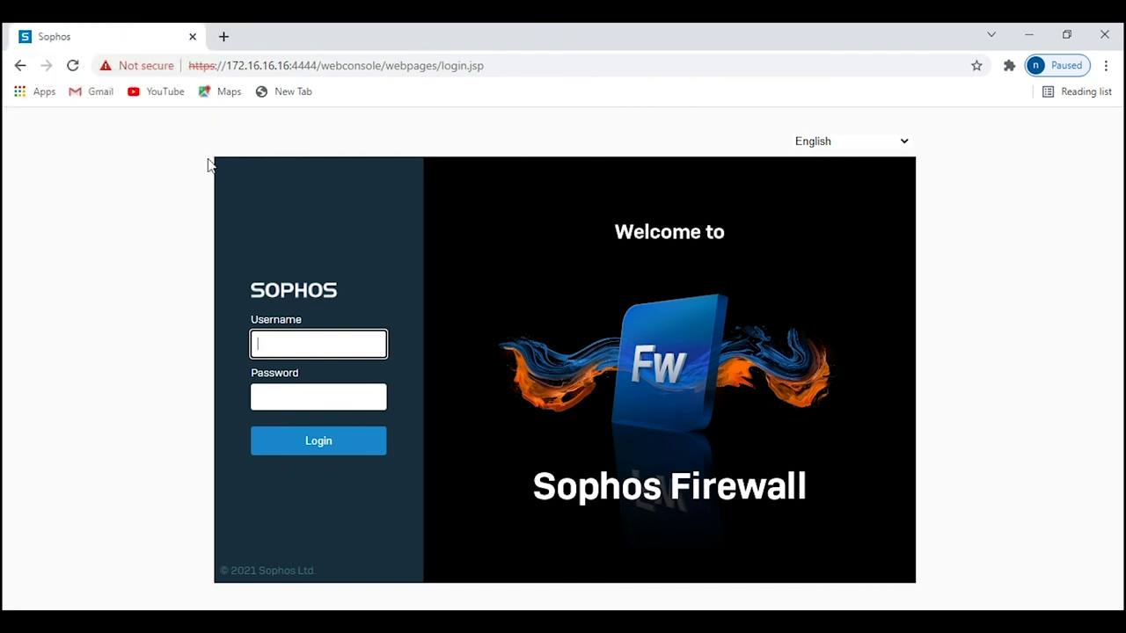
pyautogui.write('admin')
pyautogui.press('Tab')
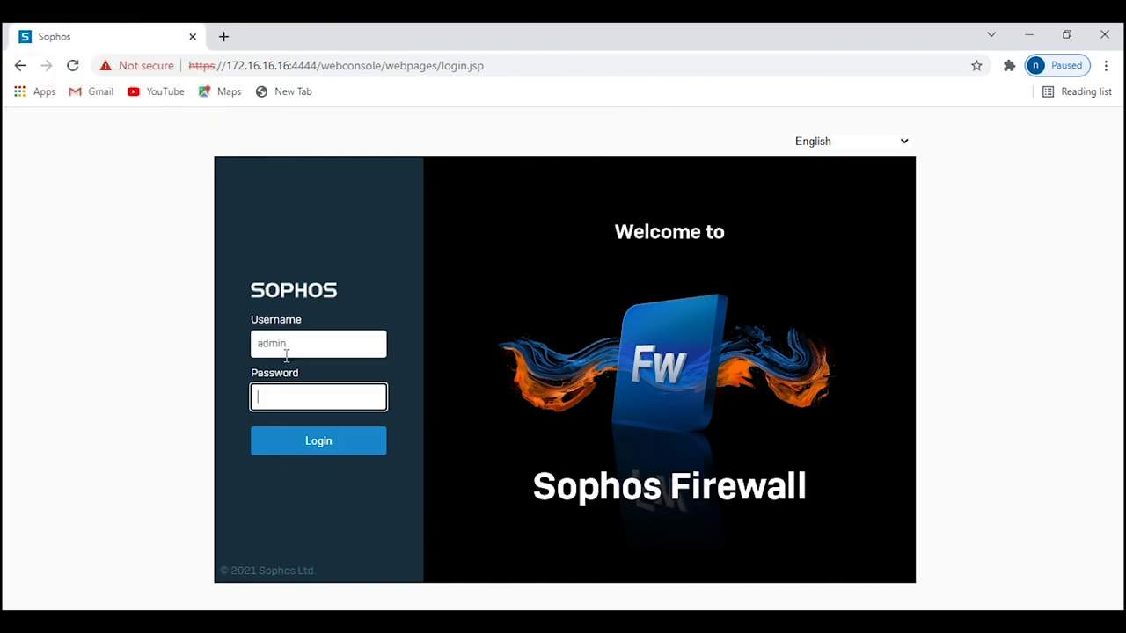
pyautogui.write('************')
pyautogui.press('Return')
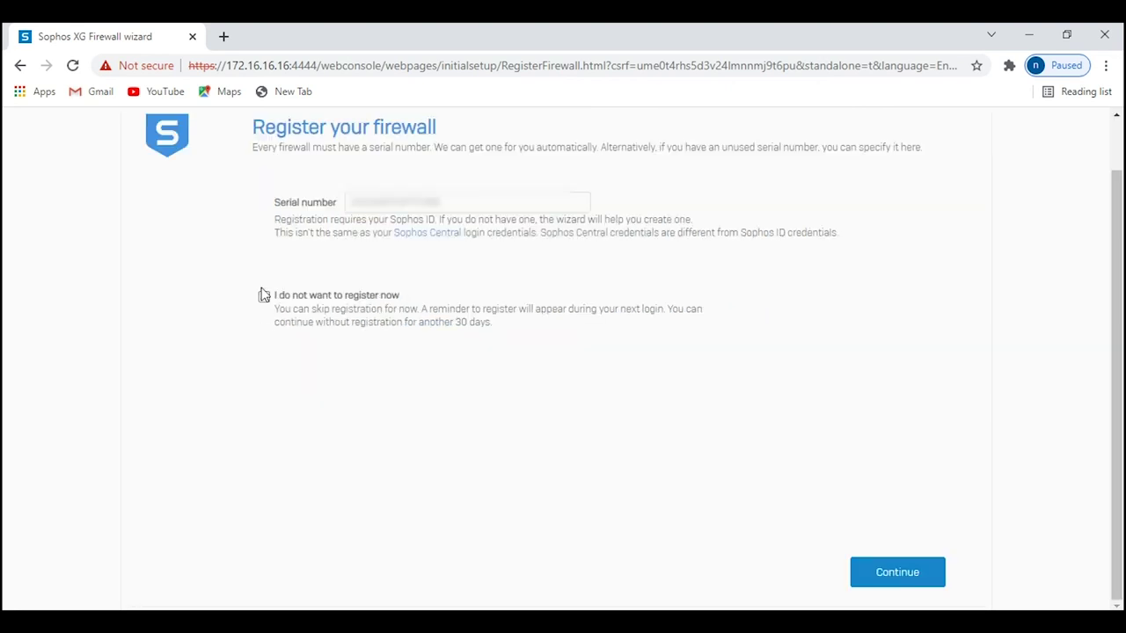
# Tick 'I do not want to register now' and continue to the Control center.
pyautogui.click(263, 298)
pyautogui.click(881, 568)
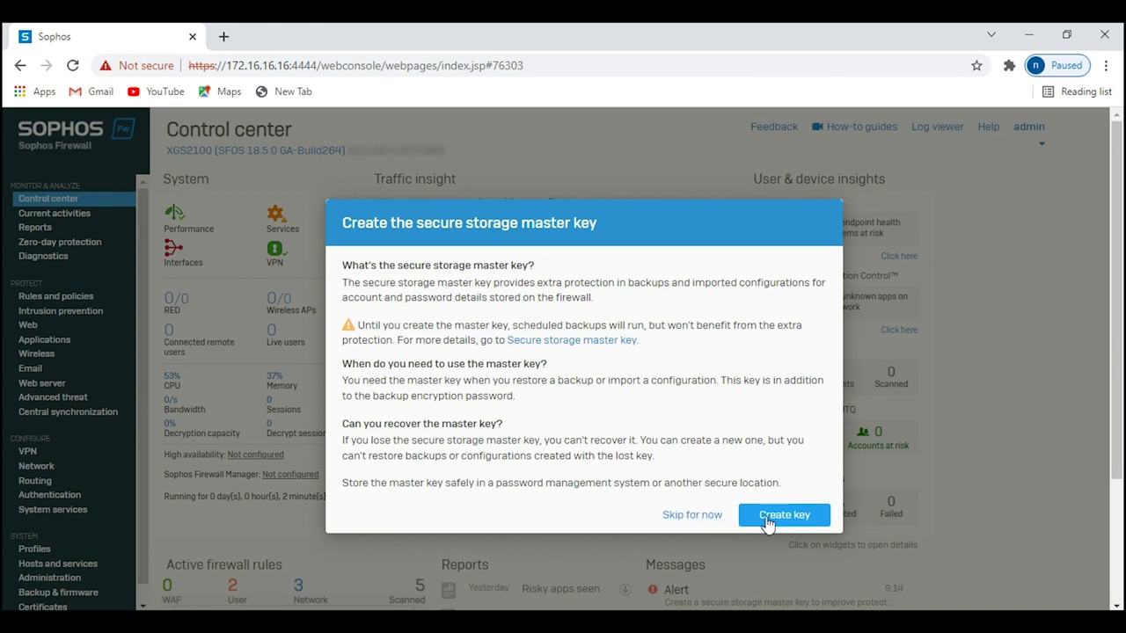
# Enter and confirm a new secure storage master key, tick stored-safely, and create it.
pyautogui.click(765, 518)
pyautogui.click(533, 356)
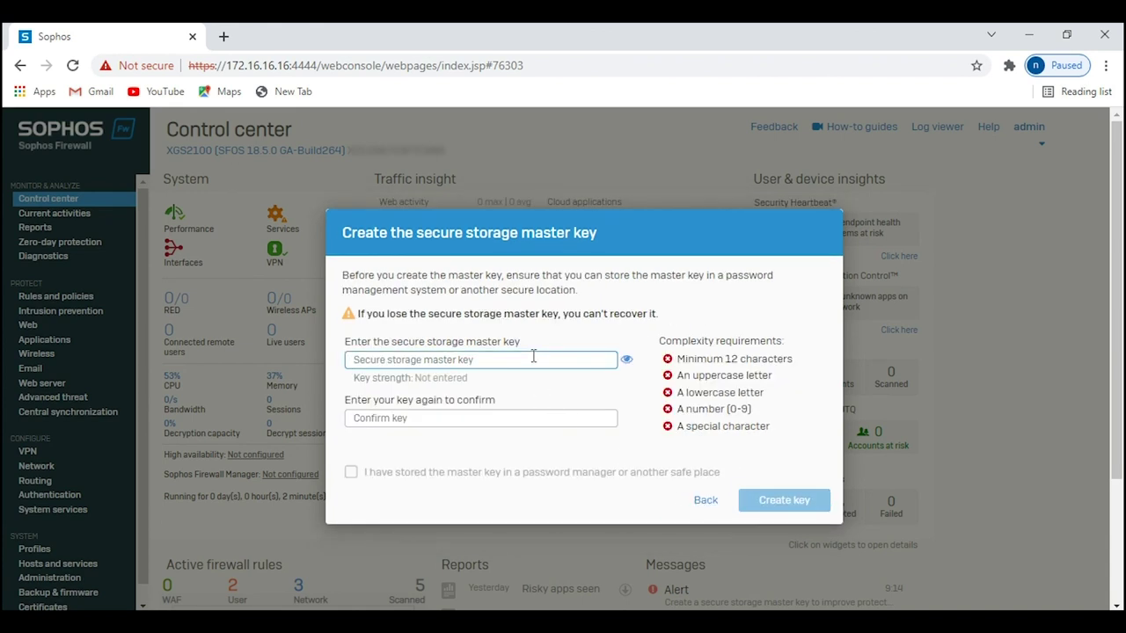
pyautogui.write('Sophos@12')
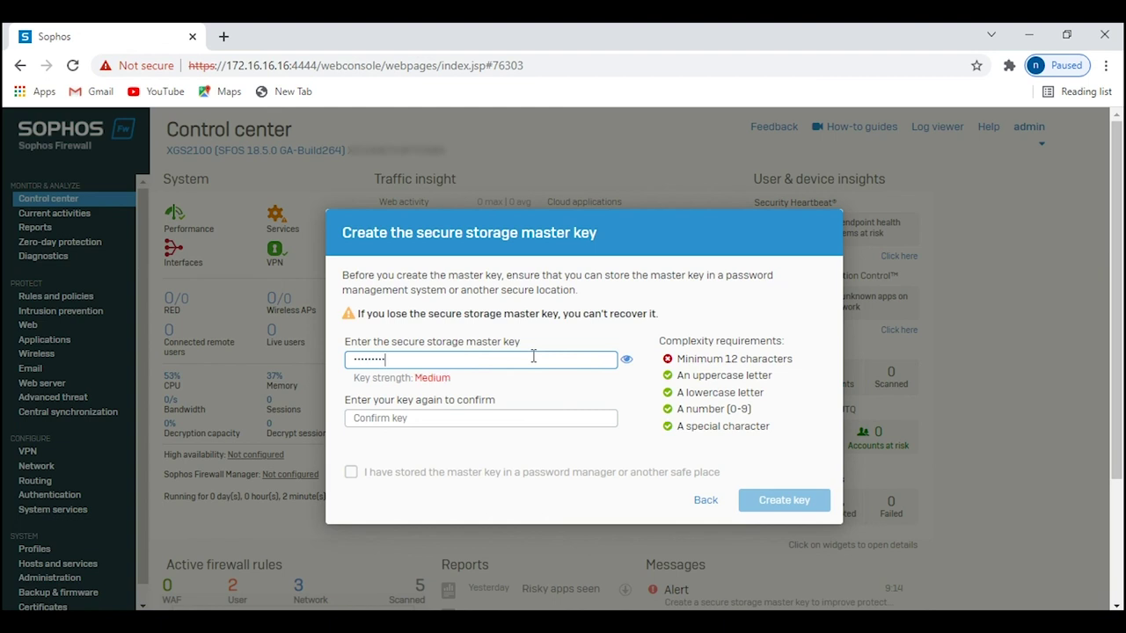
pyautogui.write('345')
pyautogui.press('Tab')
pyautogui.write('So')
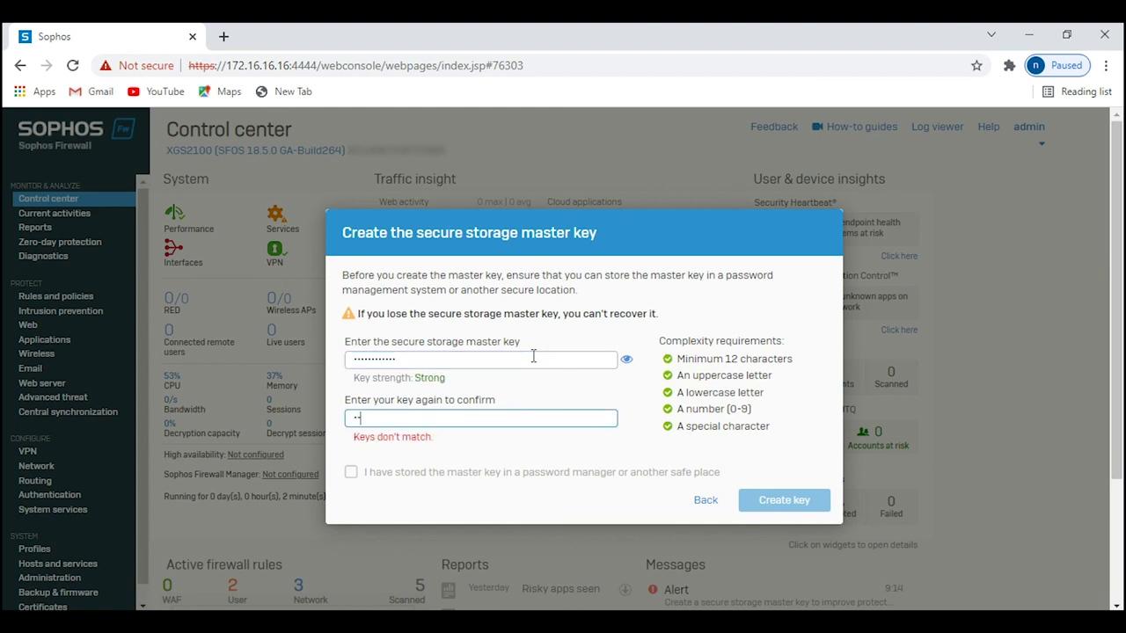
pyautogui.write('phos@12345')
pyautogui.click(351, 472)
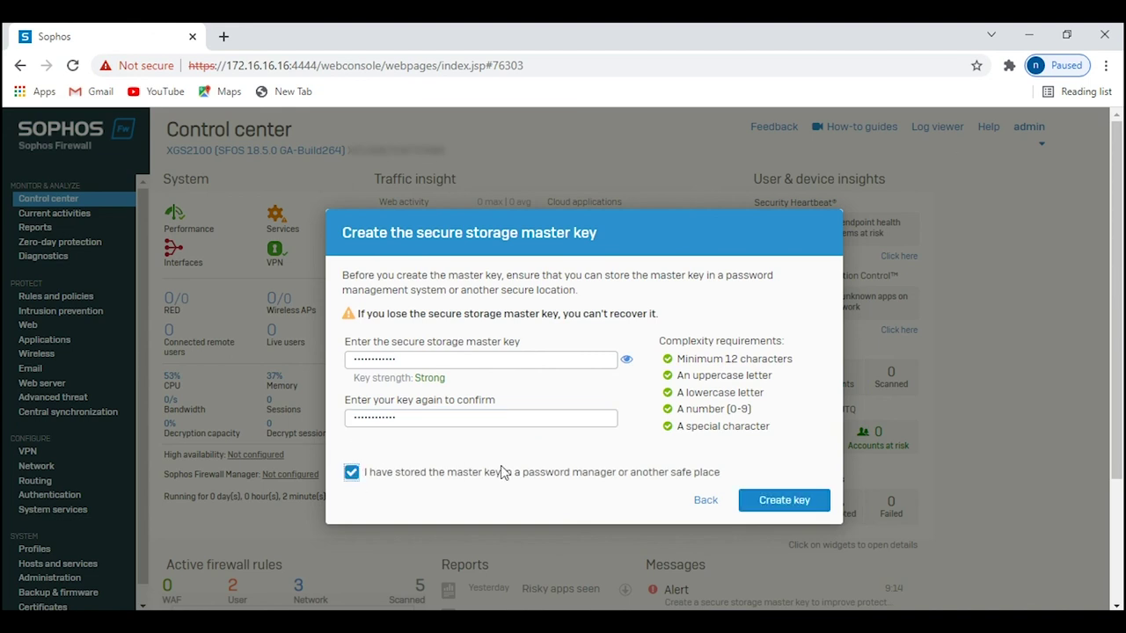
pyautogui.click(750, 503)
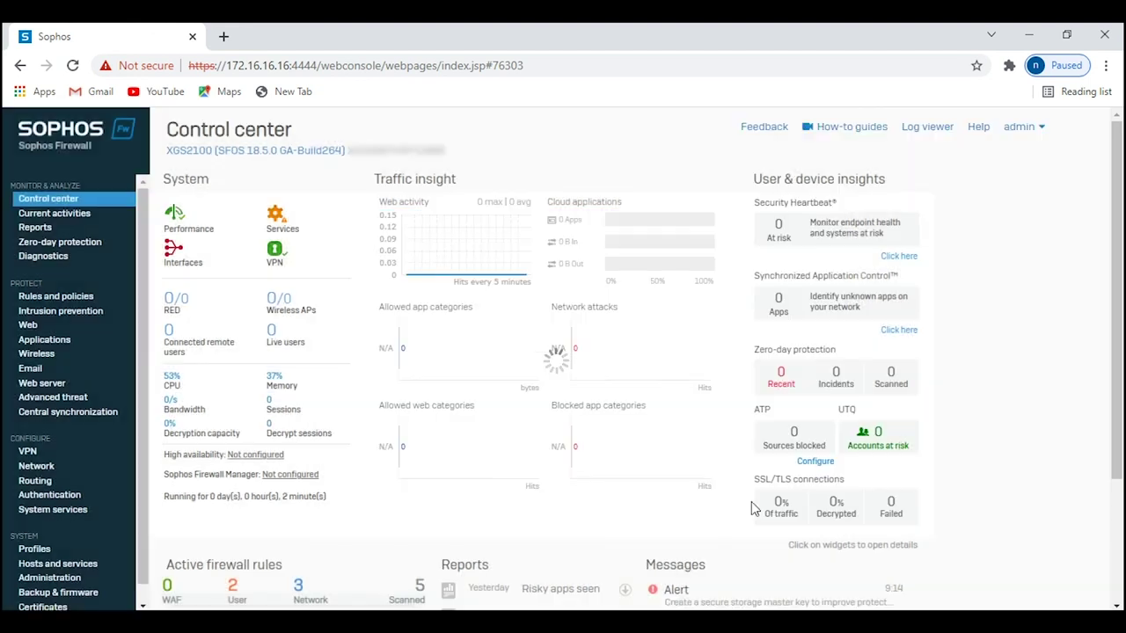